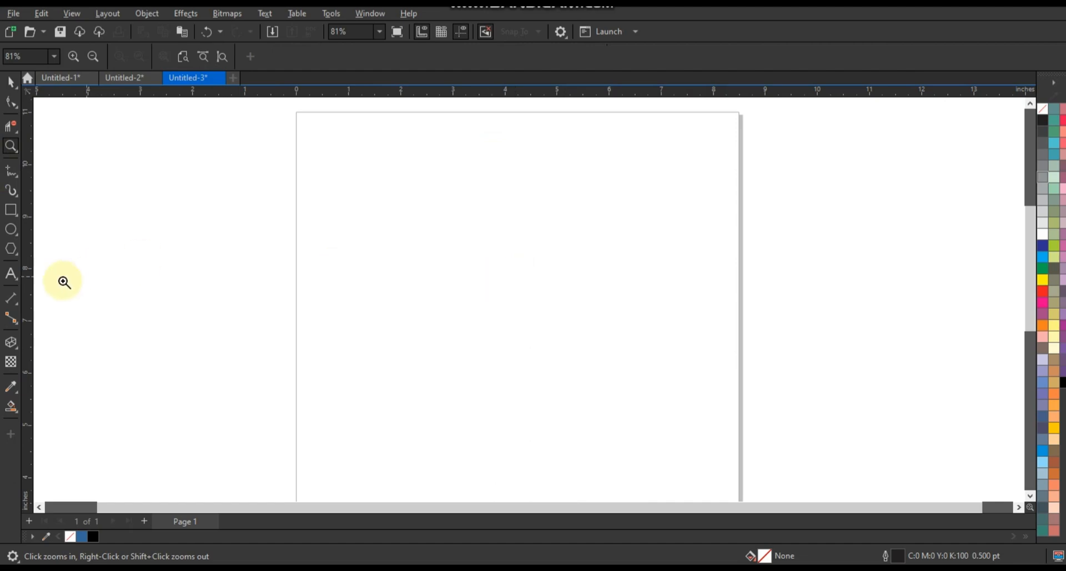
Step: Place a capital S in Arial on the page, enlarge it to about 3 by 3.9 inches, and make it bold
left_click(11, 273)
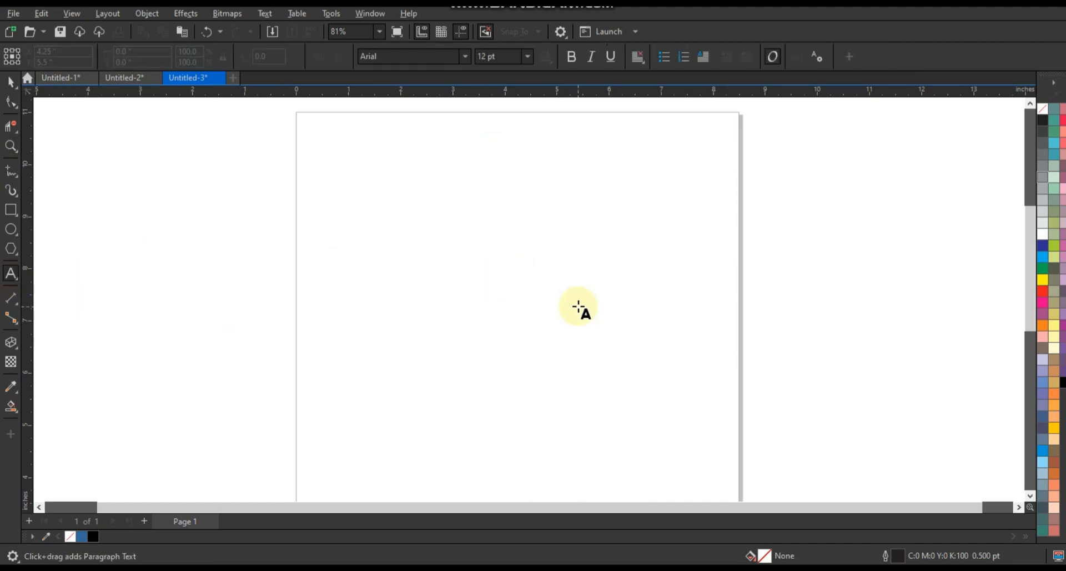
left_click(488, 296)
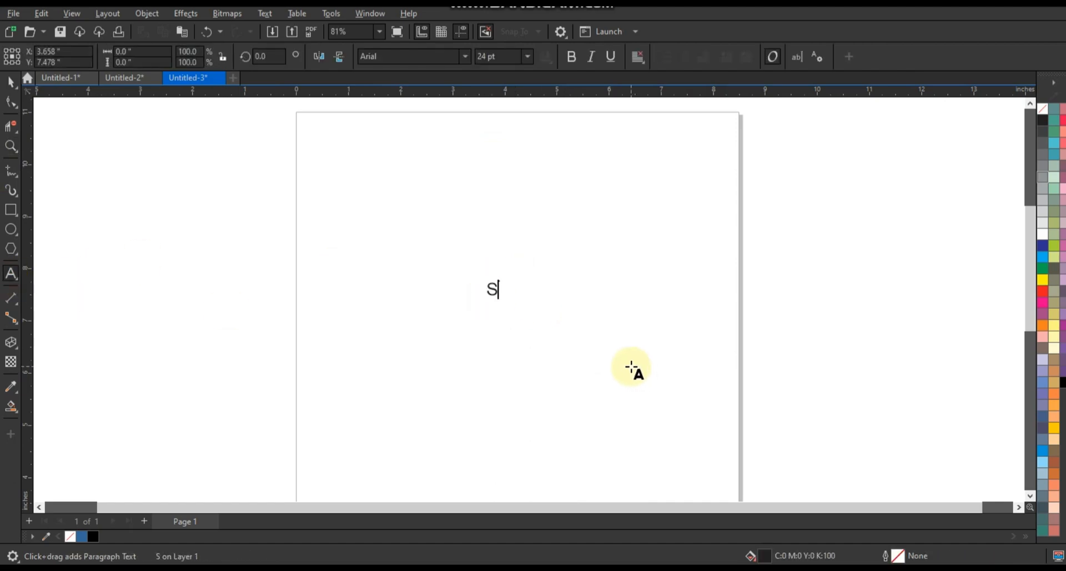
left_click(12, 82)
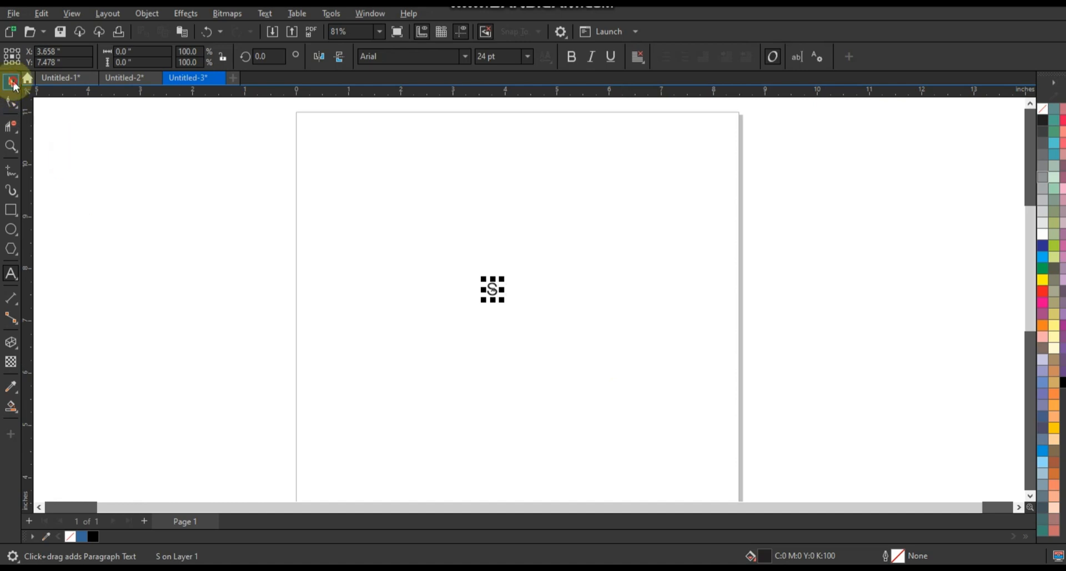
left_click_drag(502, 300, 614, 427)
left_click_drag(482, 279, 433, 215)
left_click(571, 56)
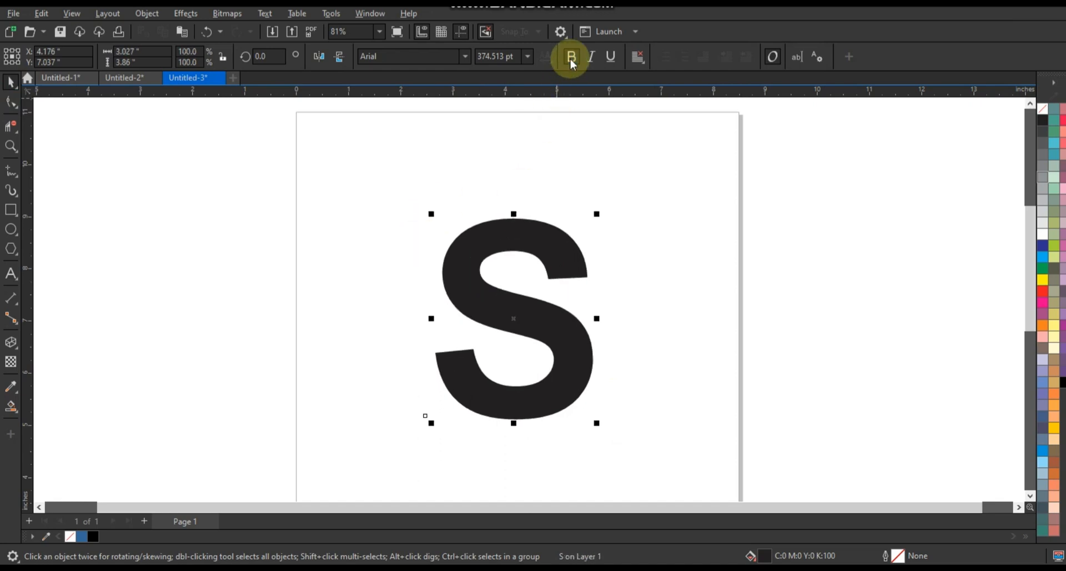
Step: Remove the fill of the letter S and give it a black outline
left_click(1042, 109)
right_click(1044, 126)
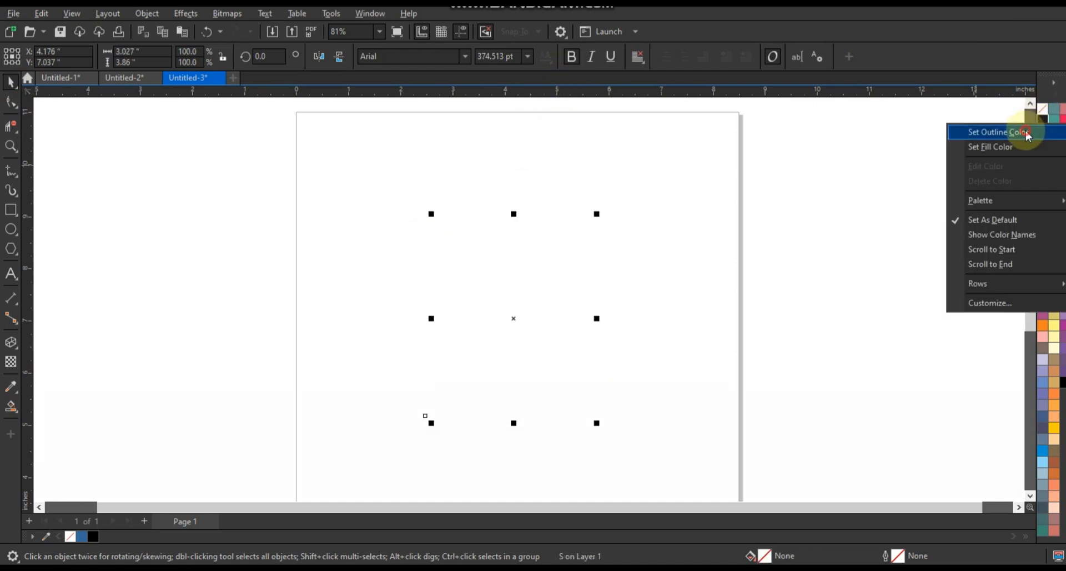
left_click(1024, 134)
left_click(698, 271)
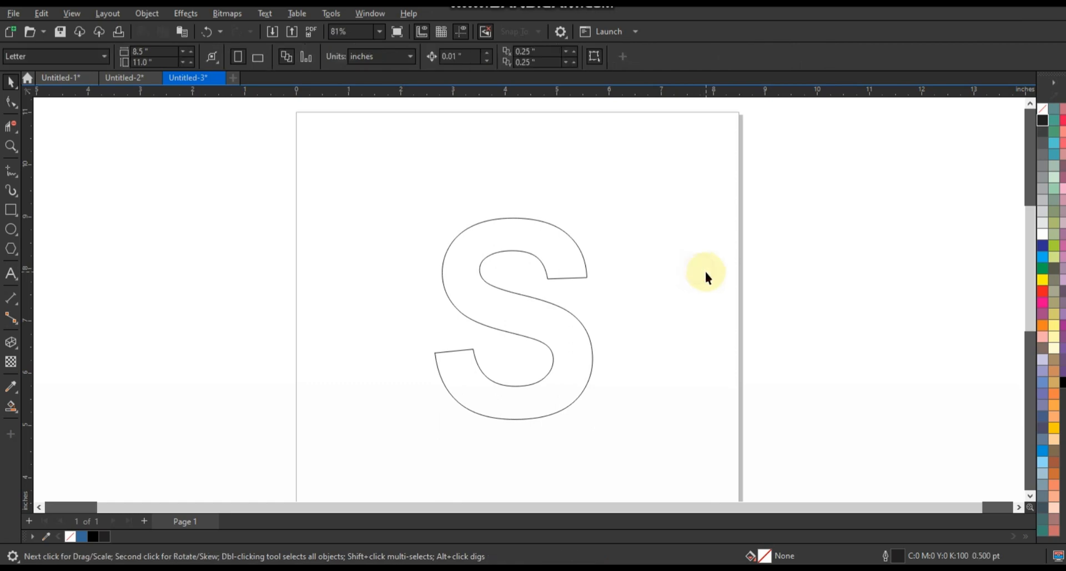
Step: Draw a horizontal bar about 2.62 by 0.25 inches beside the S and round its corners fully
left_click(11, 146)
left_click_drag(320, 186, 691, 436)
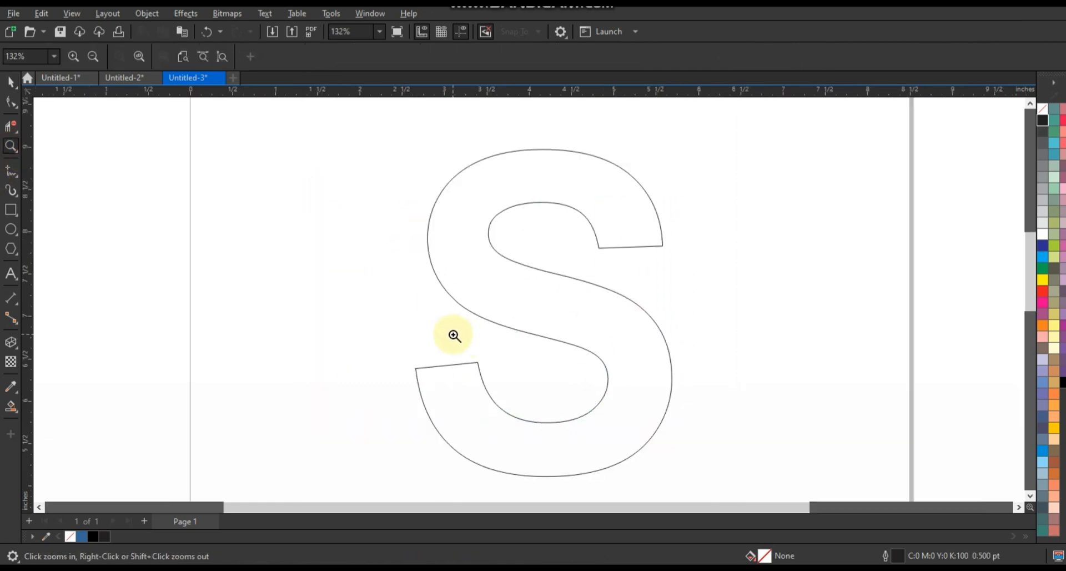
left_click(11, 210)
left_click_drag(117, 195, 339, 216)
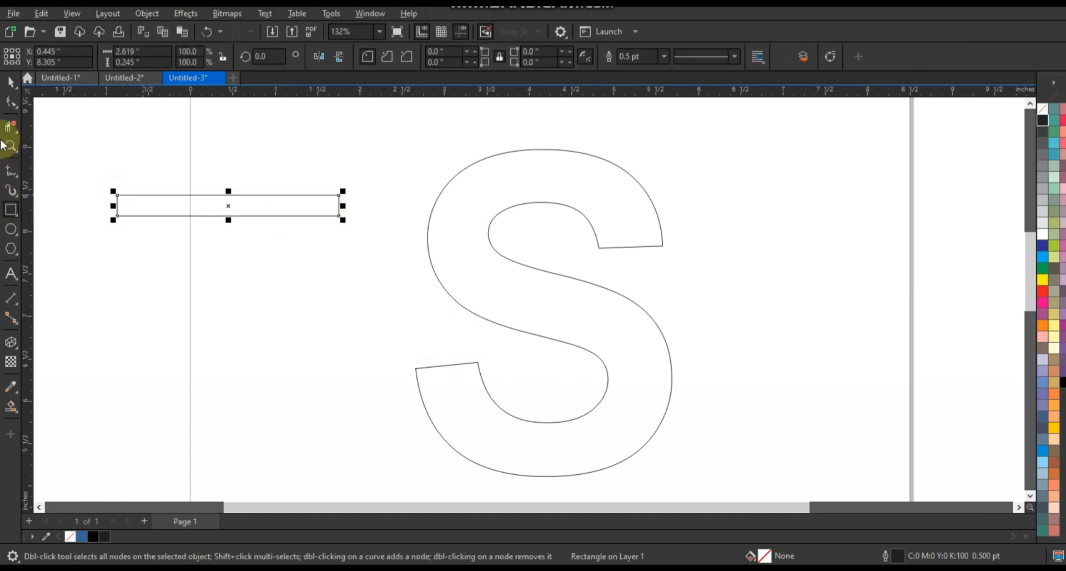
left_click(10, 101)
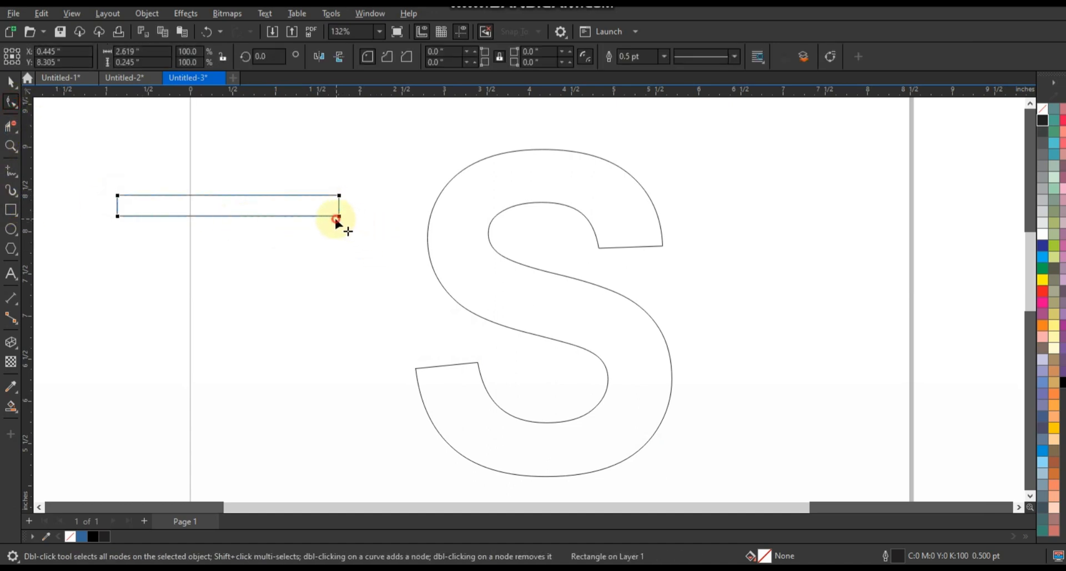
left_click_drag(336, 221, 292, 215)
left_click(10, 82)
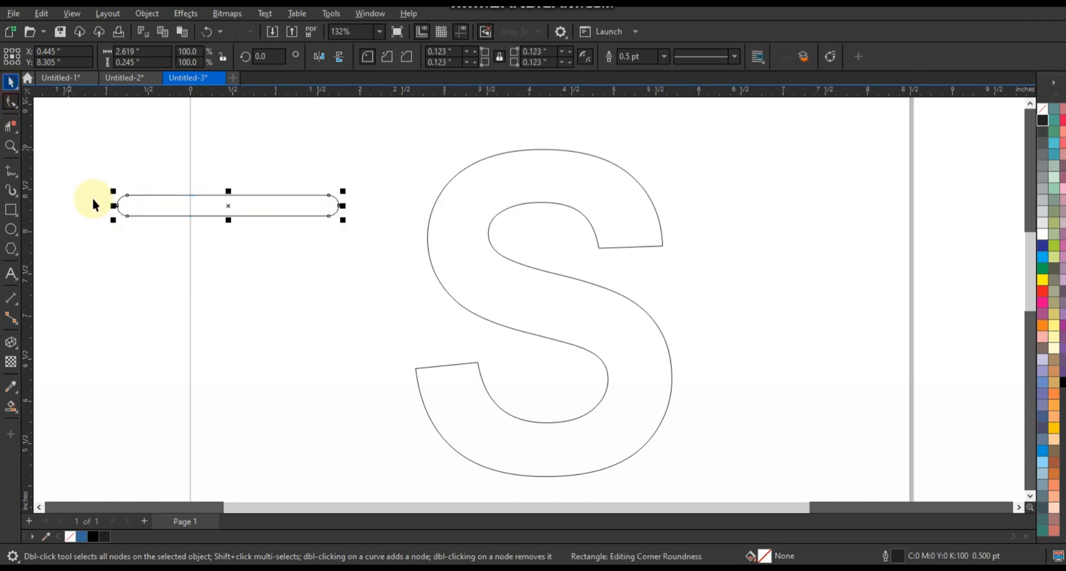
Step: Move the rounded bar over the upper-left part of the S and align its top edge with the letter's top
left_click_drag(186, 202, 432, 159)
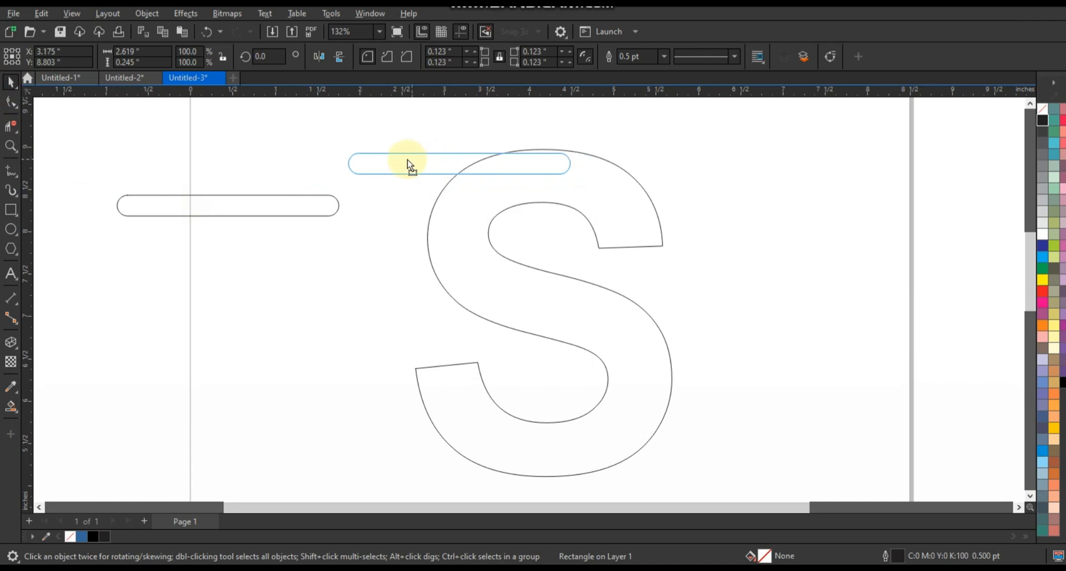
left_click_drag(493, 196, 493, 196)
left_click(527, 198, "shift")
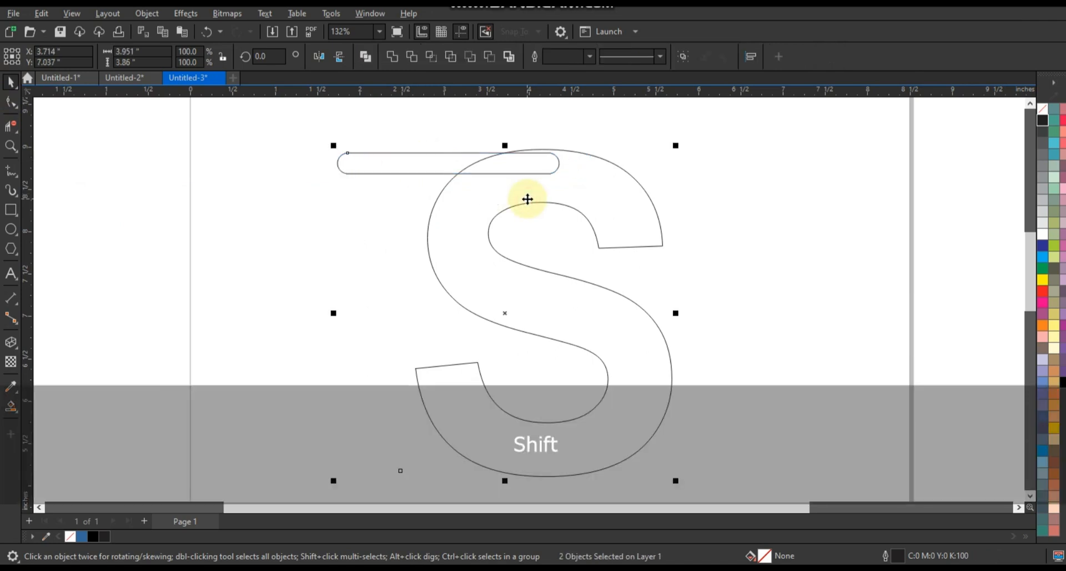
key("t")
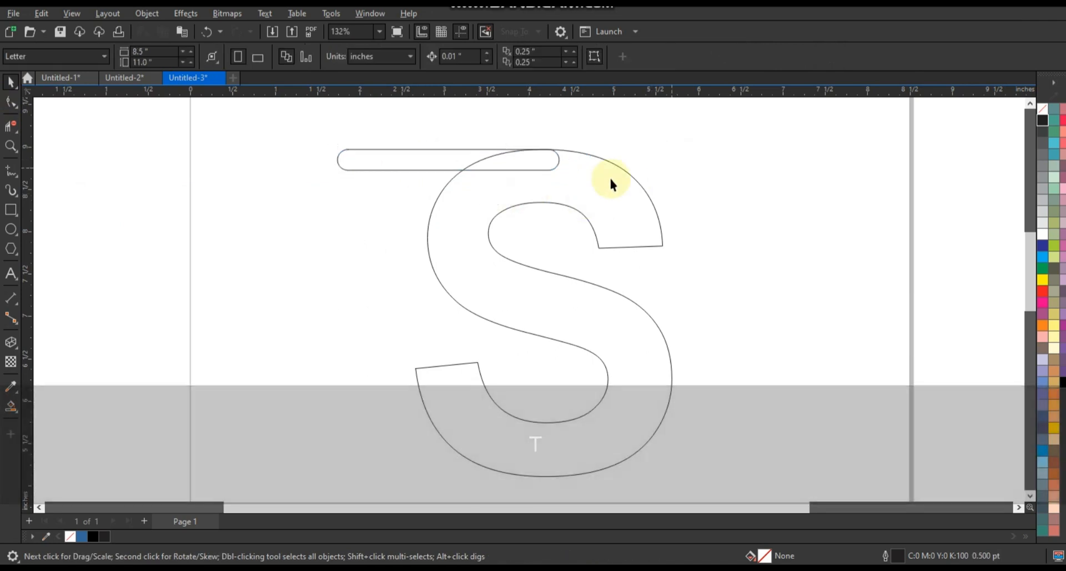
Step: Duplicate the bar directly below itself and repeat the duplication until the stack of 16 bars reaches the bottom of the S
left_click(428, 160)
left_click_drag(448, 145, 450, 191)
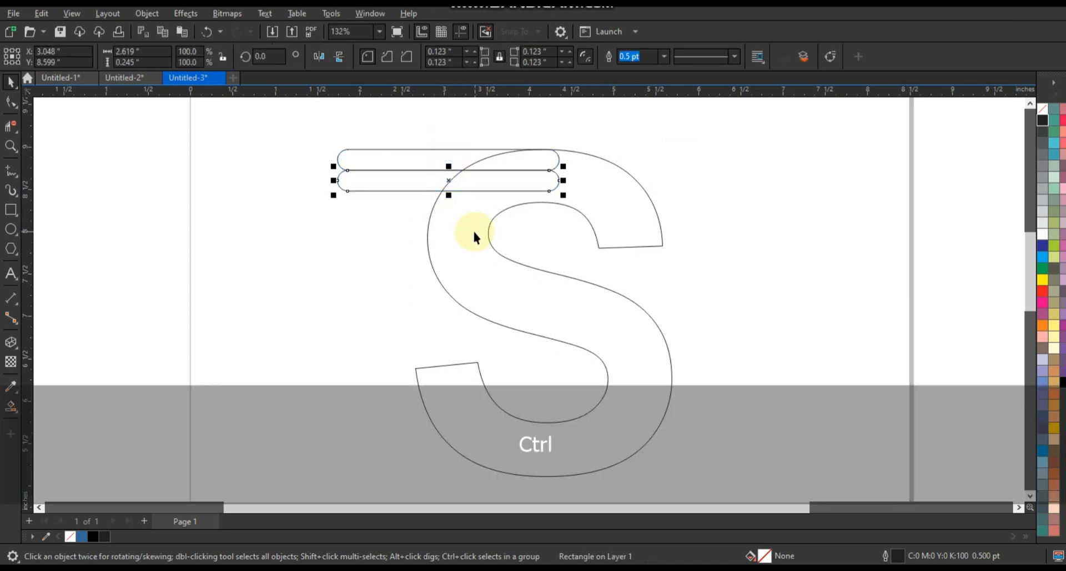
key("ctrl+r")
key("ctrl+r")
key("ctrl+r")
key("ctrl+r")
key("ctrl+r")
key("ctrl+r")
key("ctrl+r")
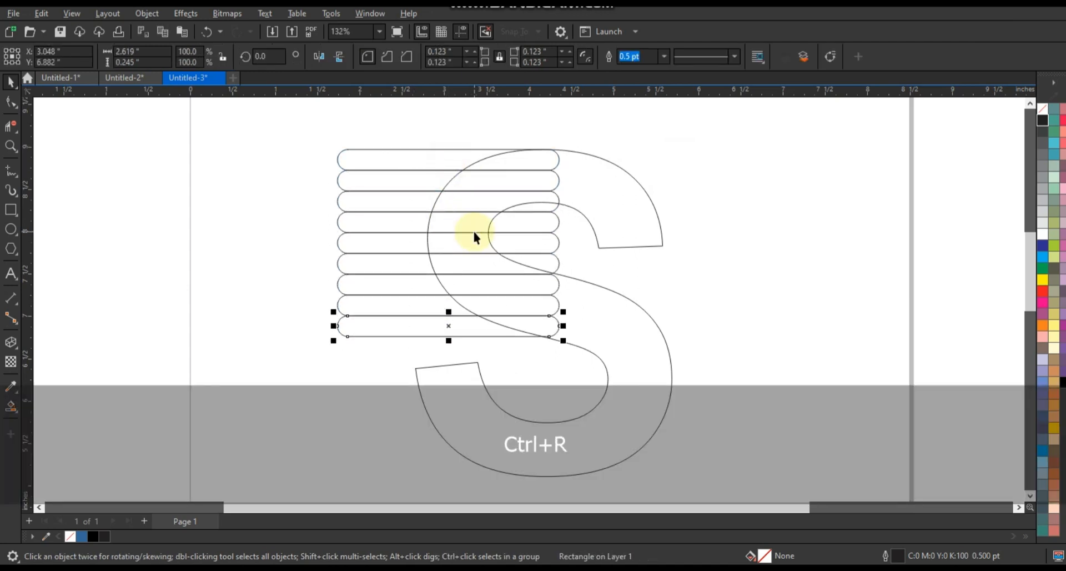
key("ctrl+r")
key("ctrl+r")
key("ctrl+r")
key("ctrl+r")
key("ctrl+r")
key("ctrl+r")
key("ctrl+r")
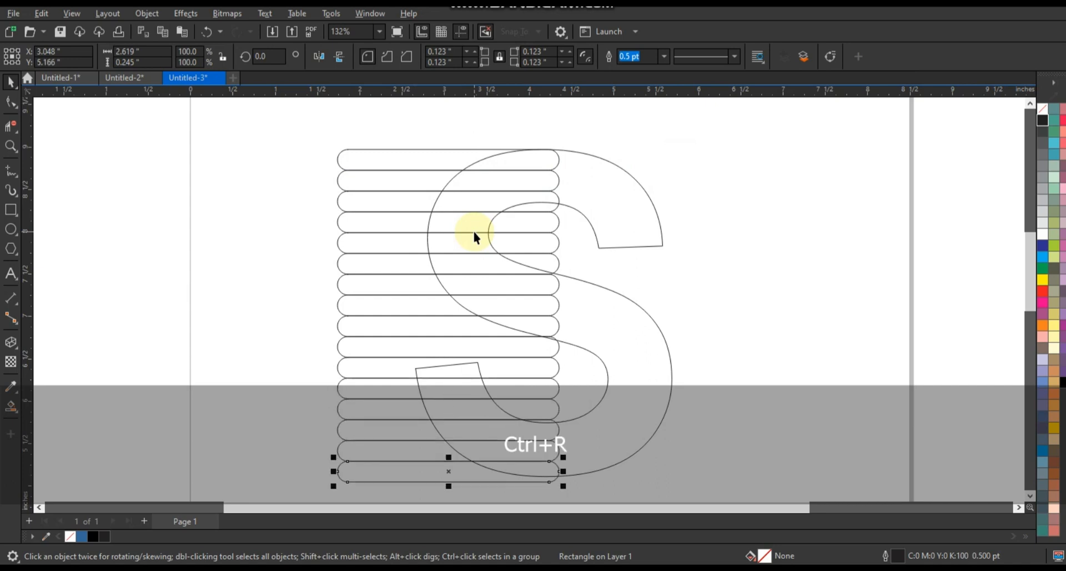
Step: Select all the stacked bars and scale them down slightly so the stack matches the height of the S
left_click_drag(272, 129, 438, 392)
left_click_drag(530, 480, 565, 491)
left_click_drag(334, 486, 339, 488)
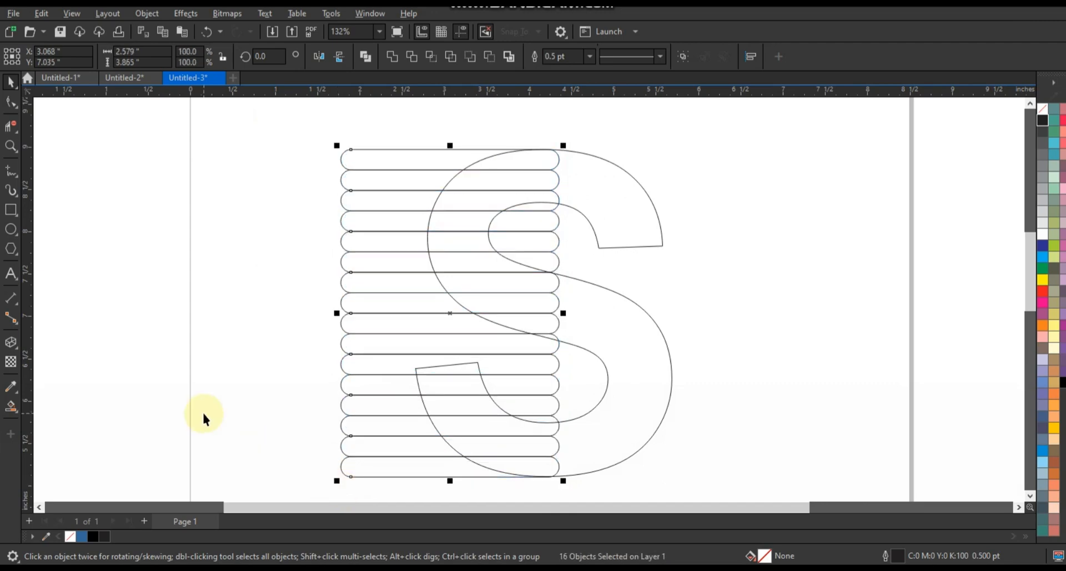
left_click(203, 414)
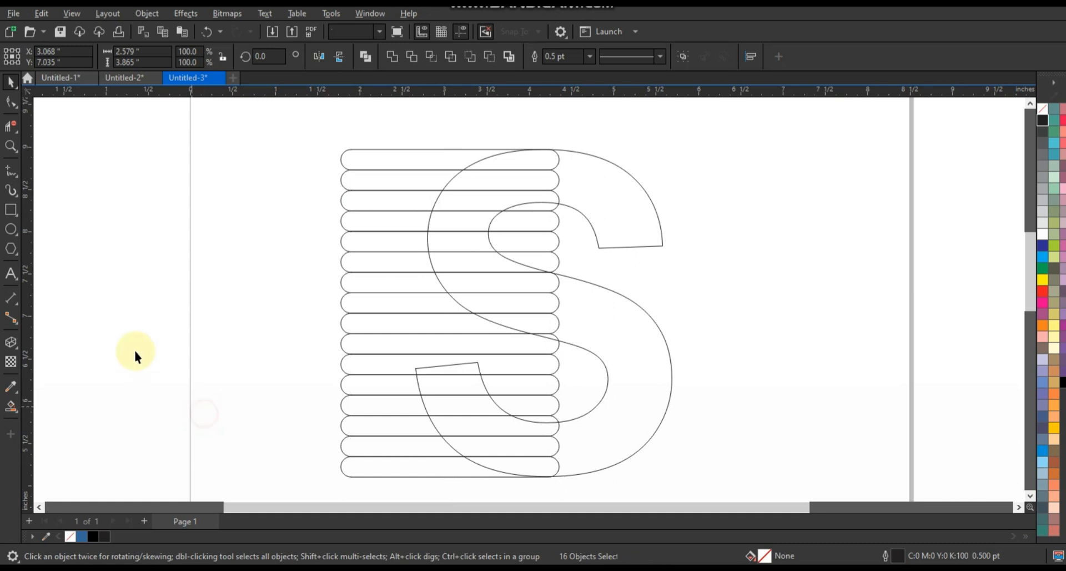
Step: Slide individual bars horizontally by varying amounts to stagger them along the left side of the S, undoing the tenth bar's move
left_click(414, 163)
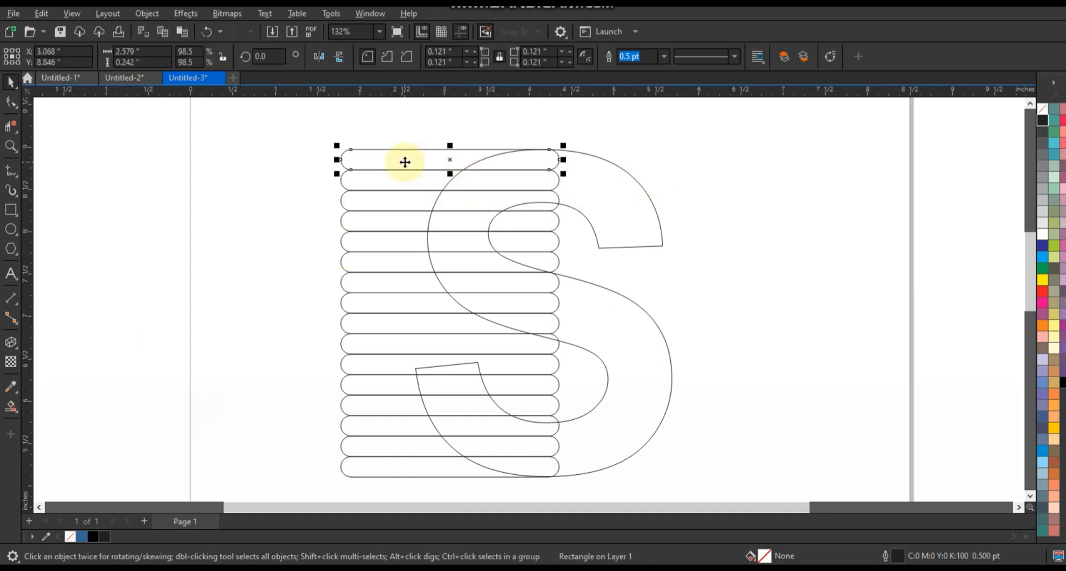
left_click_drag(404, 162, 378, 207)
left_click_drag(449, 221, 316, 221)
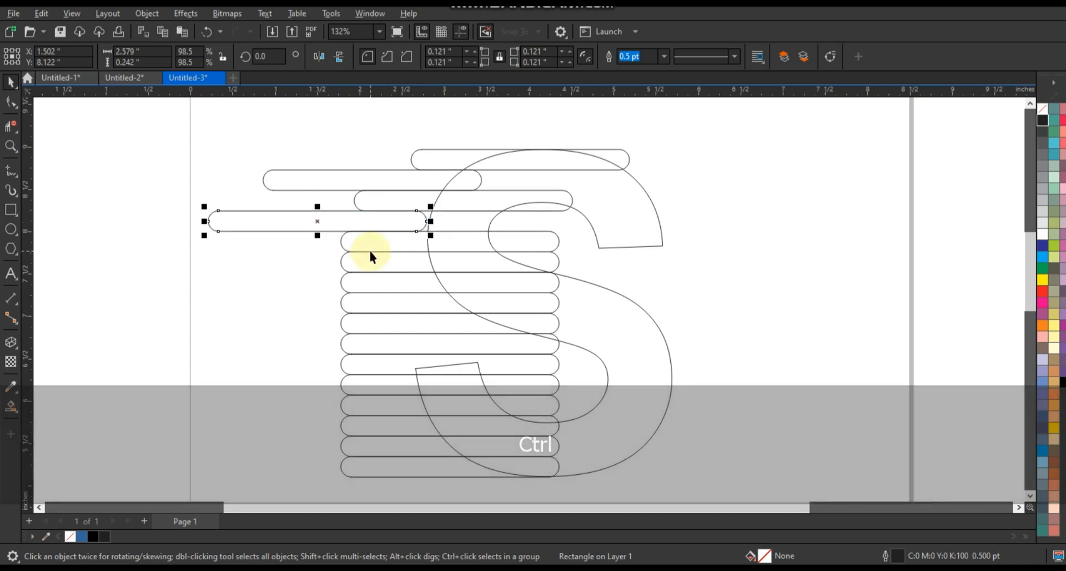
left_click_drag(370, 251, 381, 241)
key("ctrl+z")
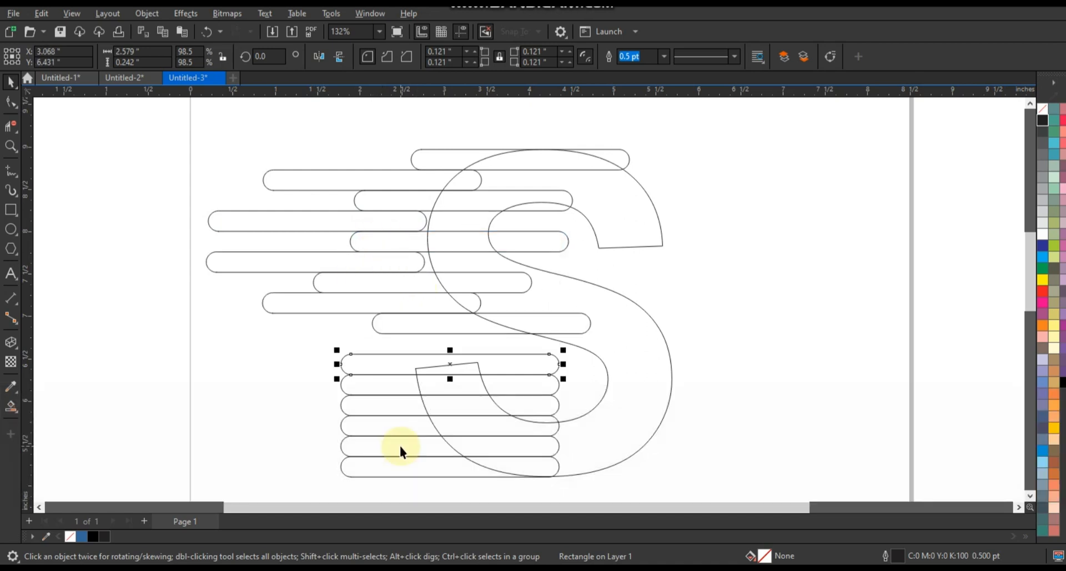
left_click_drag(400, 445, 374, 443)
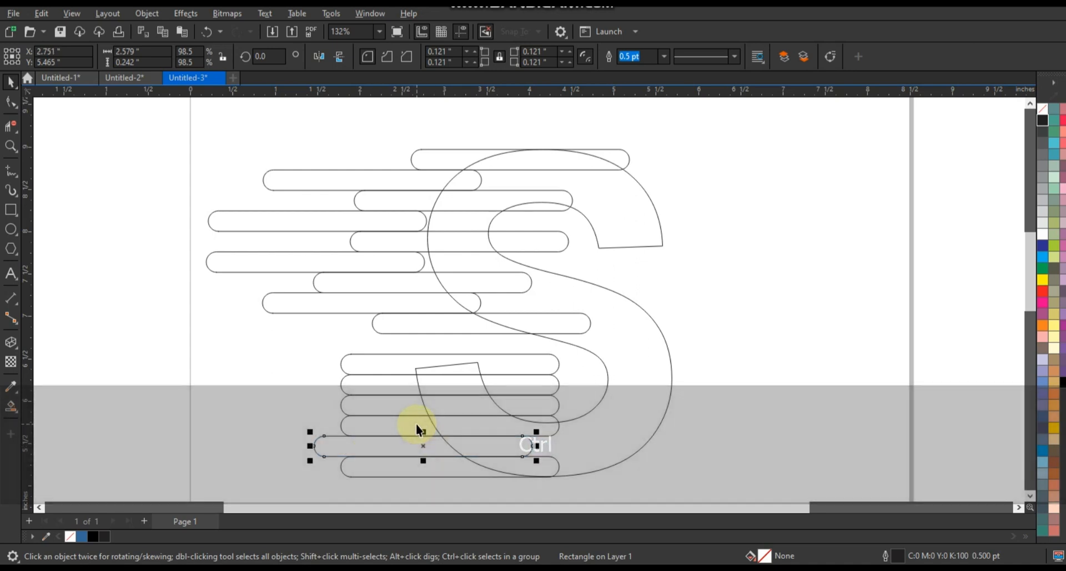
left_click_drag(416, 424, 339, 408)
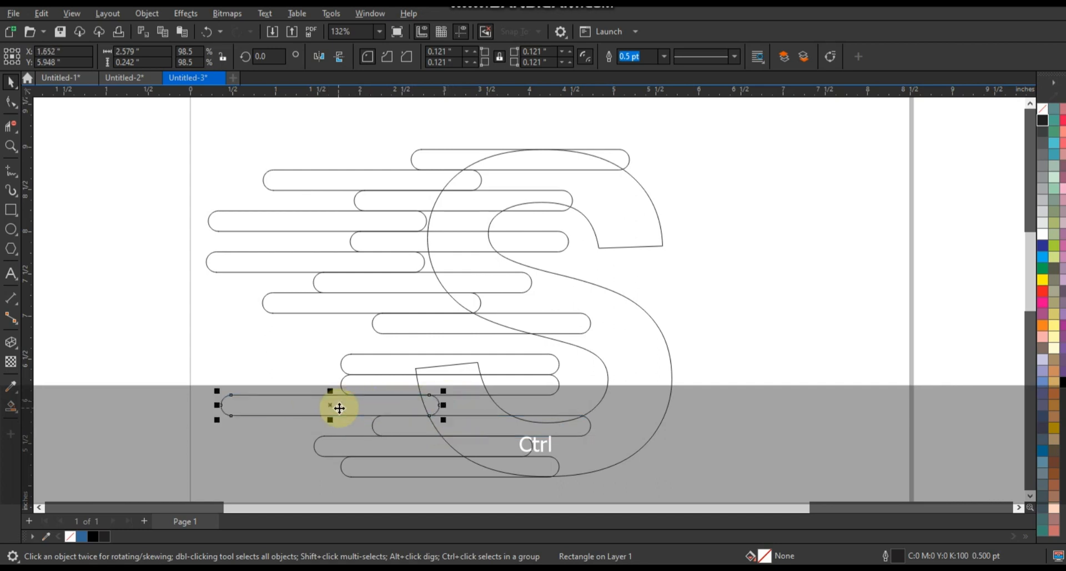
Step: Delete the tenth bar from the top, at the upper edge of the S's lower-left terminal
left_click(475, 368)
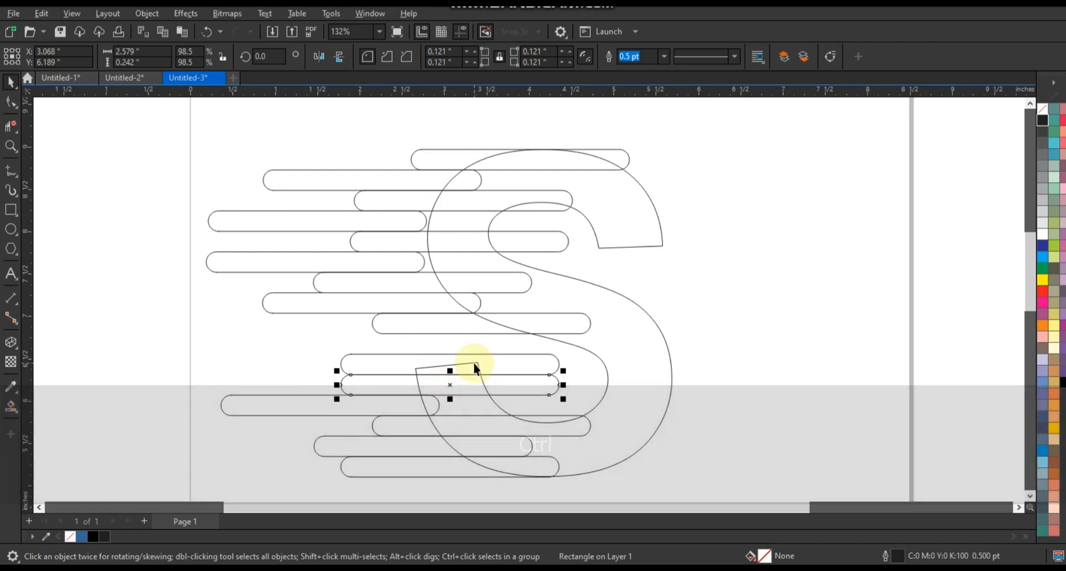
left_click(481, 363)
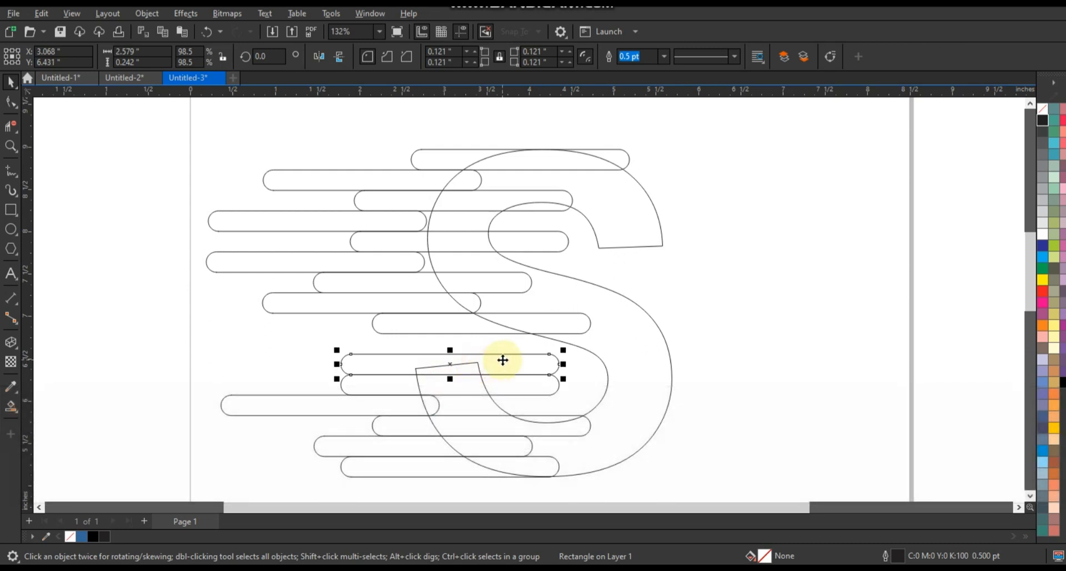
key("Delete")
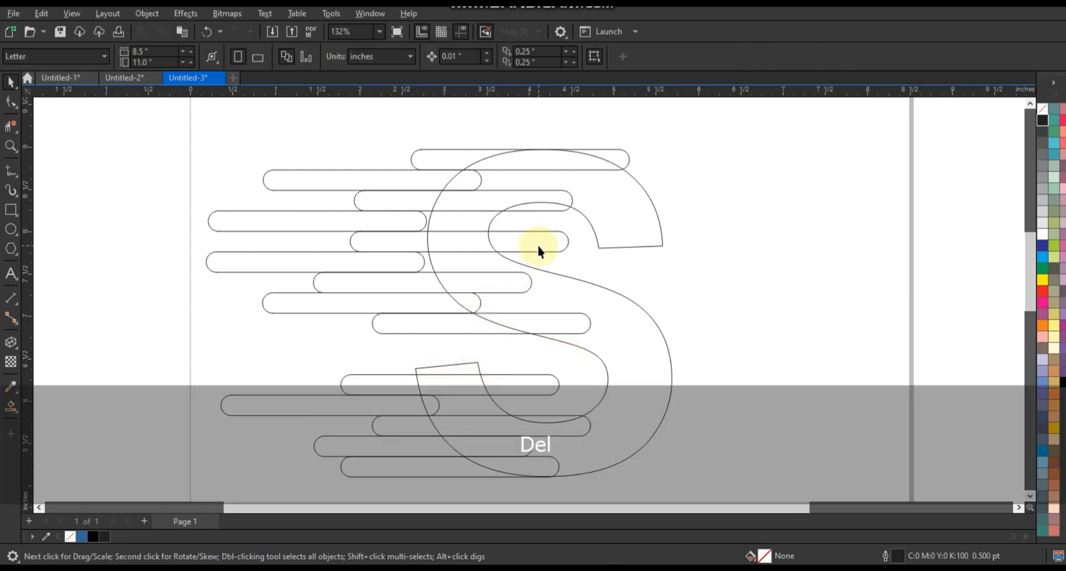
Step: Copy the fifth bar horizontally across the S's upper-right terminal and nudge the copy up 0.06 inches
left_click_drag(541, 244, 745, 259)
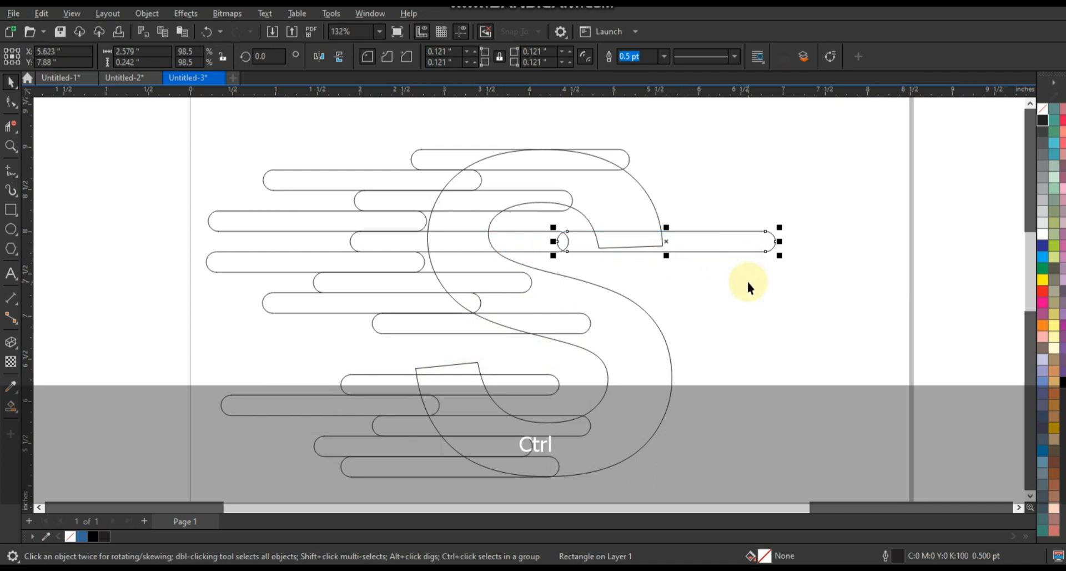
key("Up")
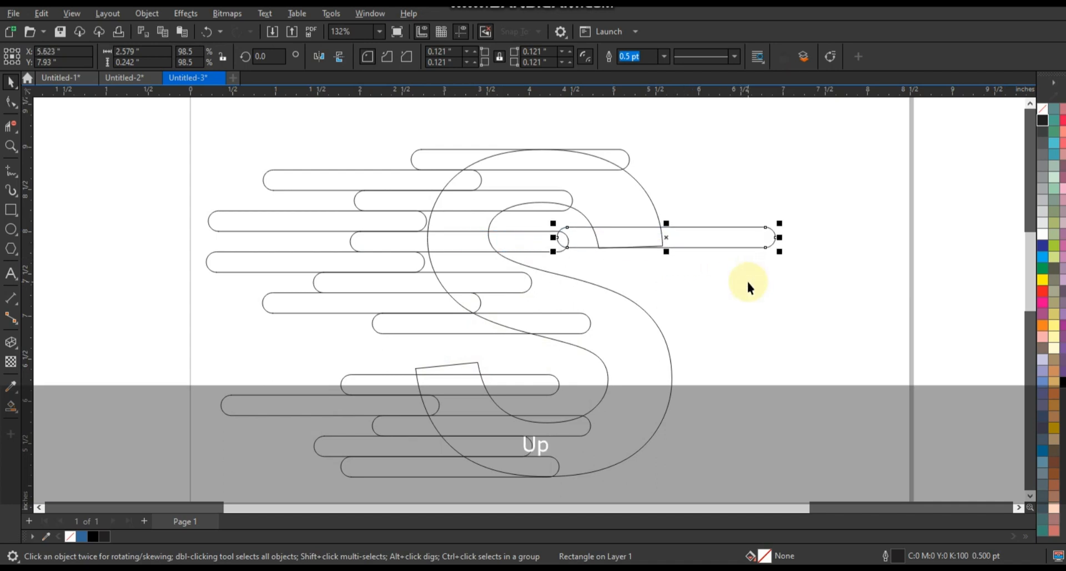
key("Up")
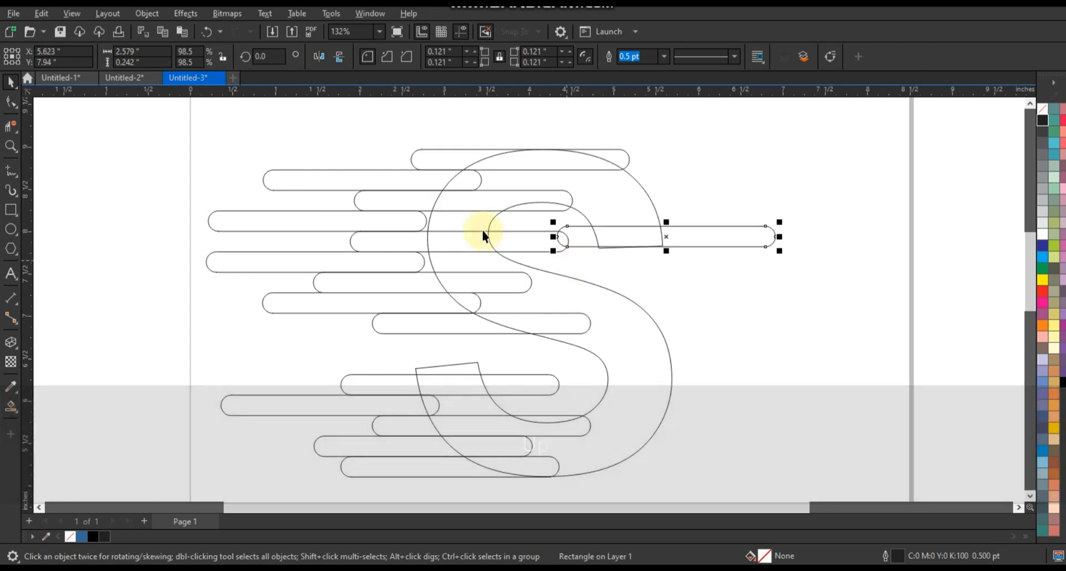
left_click(607, 271)
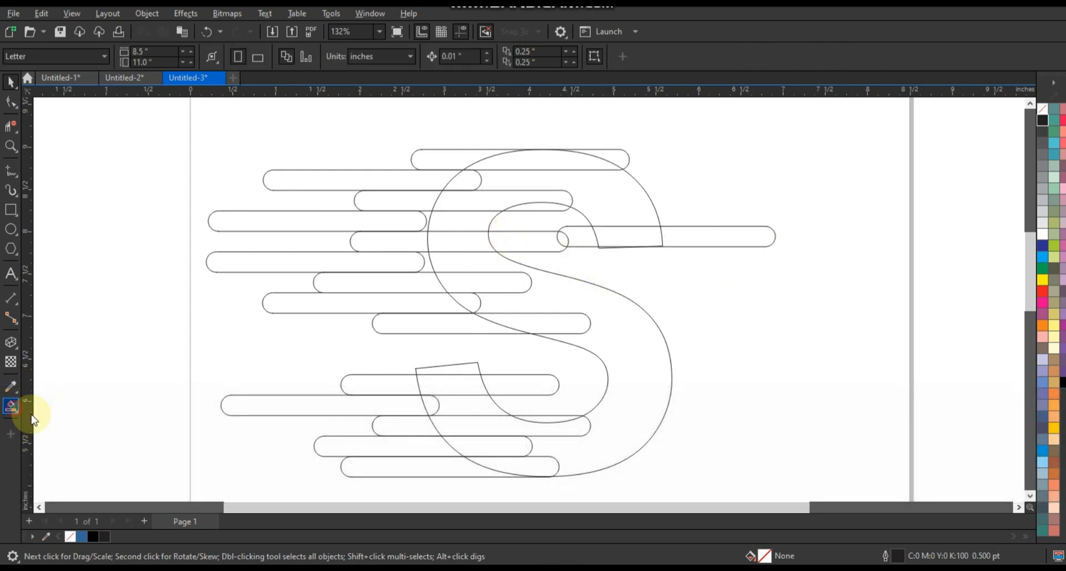
Step: Smart Fill the top and third bars and the S's upper arc and upper-left curve in blue
left_click(458, 159)
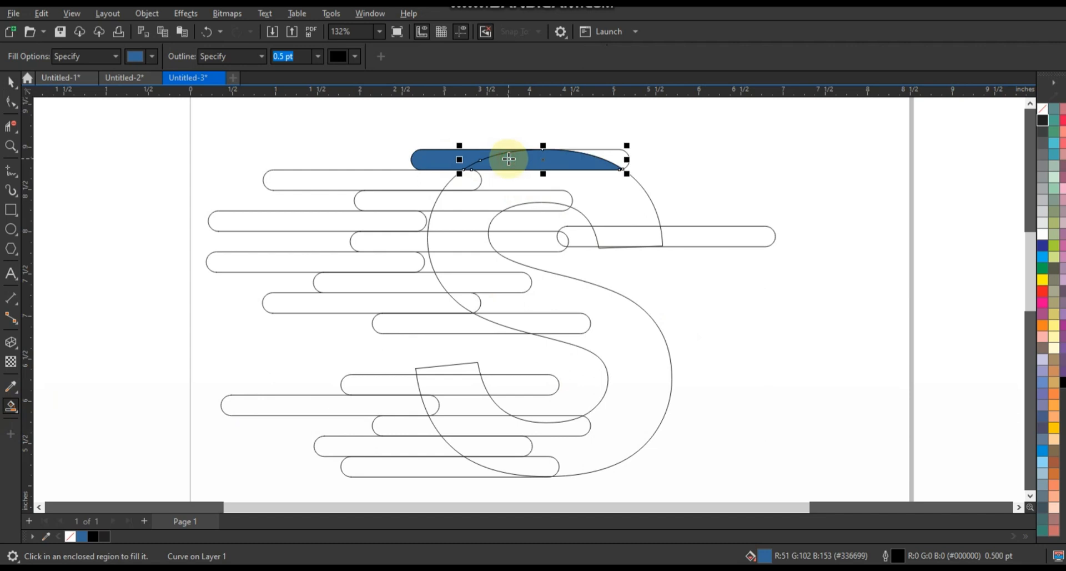
left_click(603, 191)
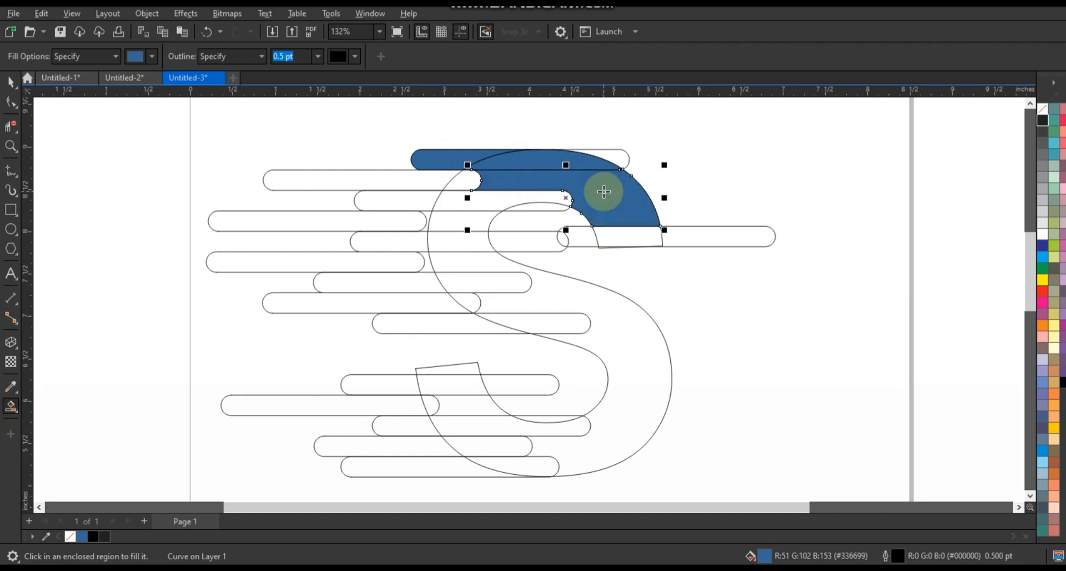
left_click(536, 194)
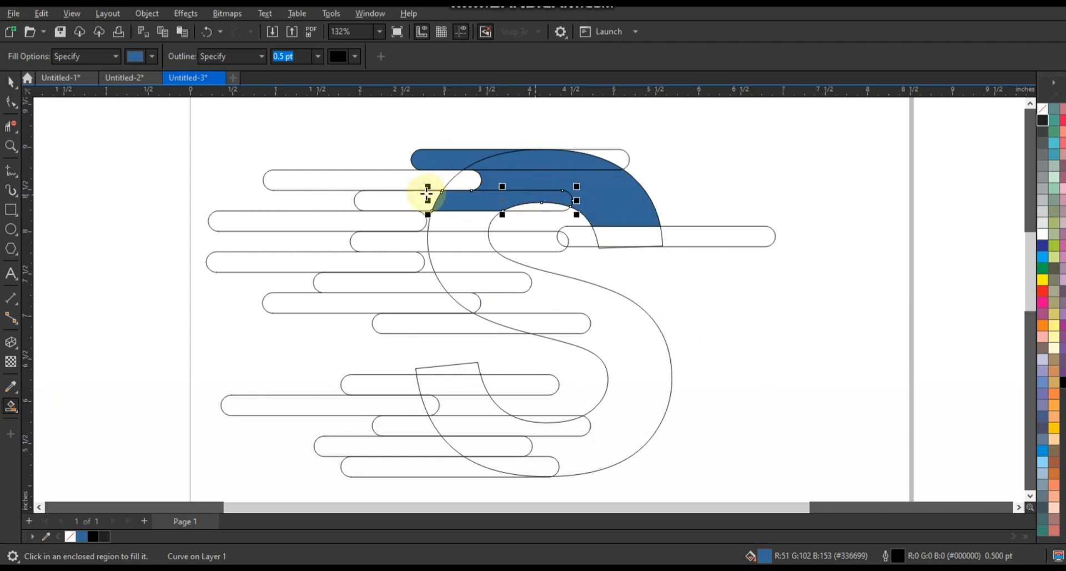
left_click(426, 193)
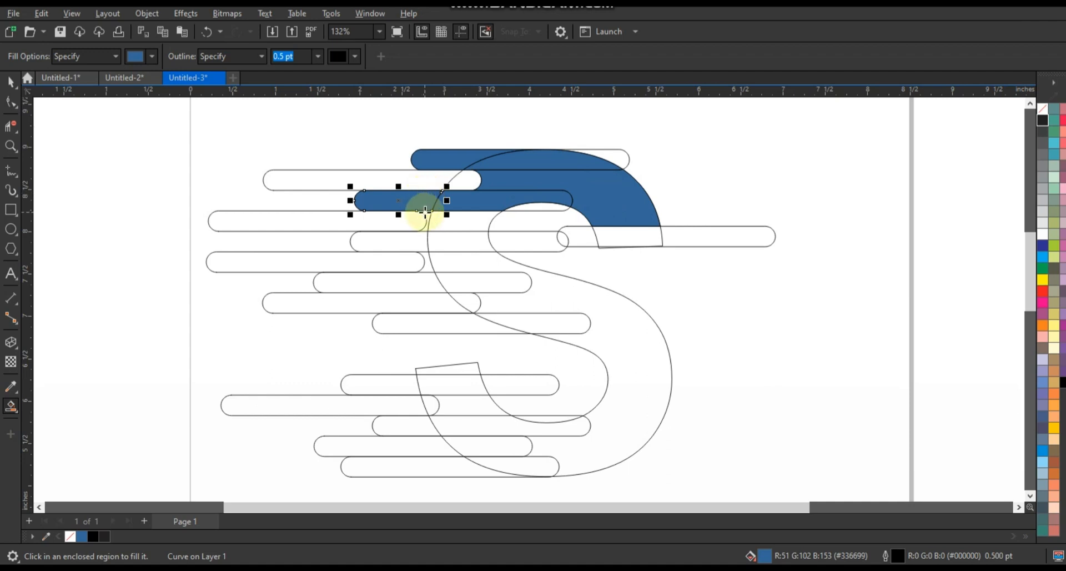
left_click(445, 216)
left_click(450, 238)
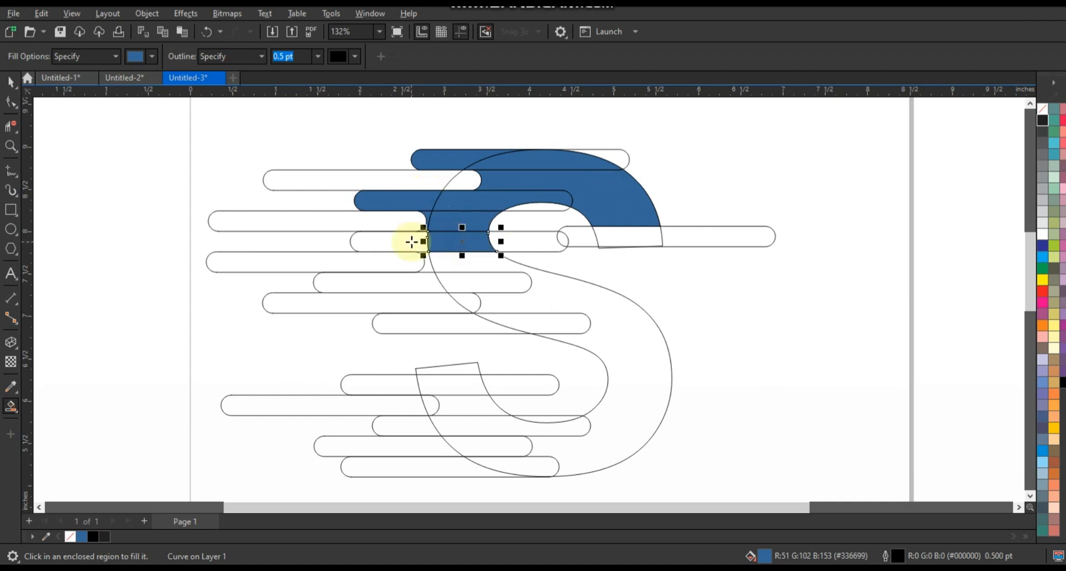
Step: Smart Fill the fifth, seventh and ninth bars, the S's main body and the upper-right terminal bar in blue
left_click(416, 238)
left_click(451, 257)
left_click(427, 268)
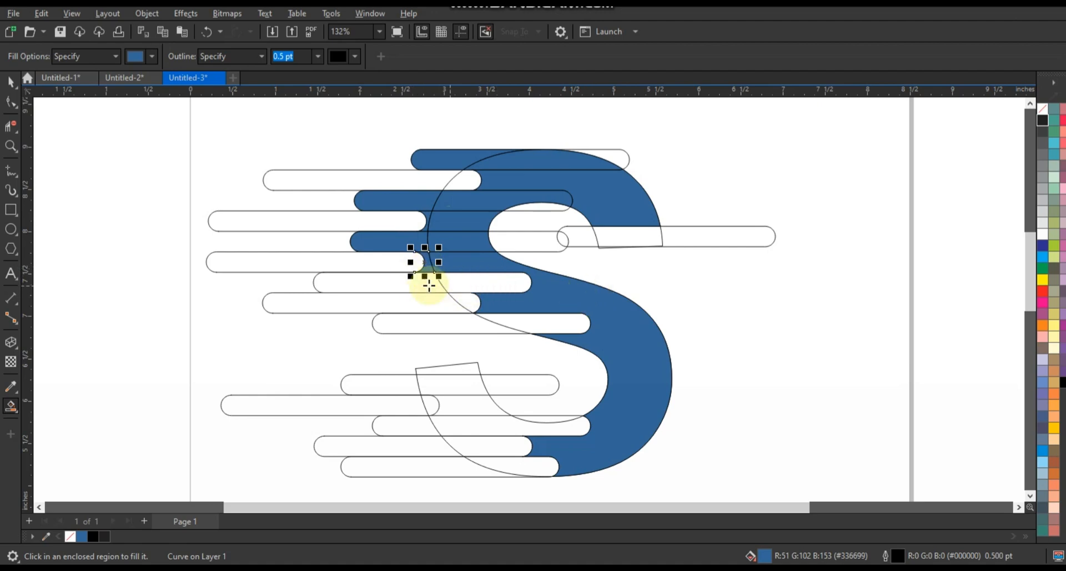
left_click(423, 282)
left_click(487, 284)
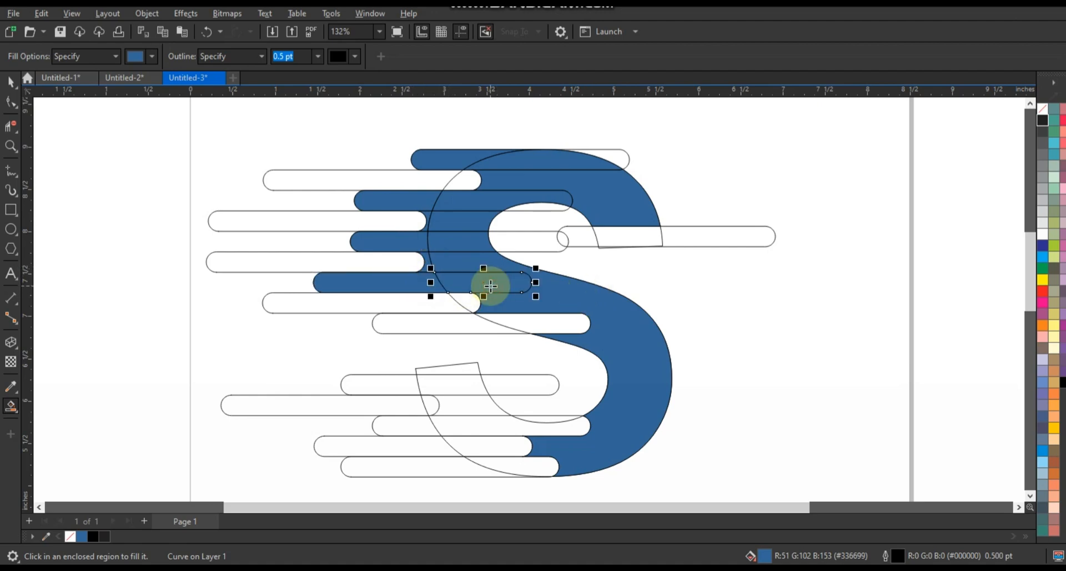
left_click(460, 322)
left_click(528, 322)
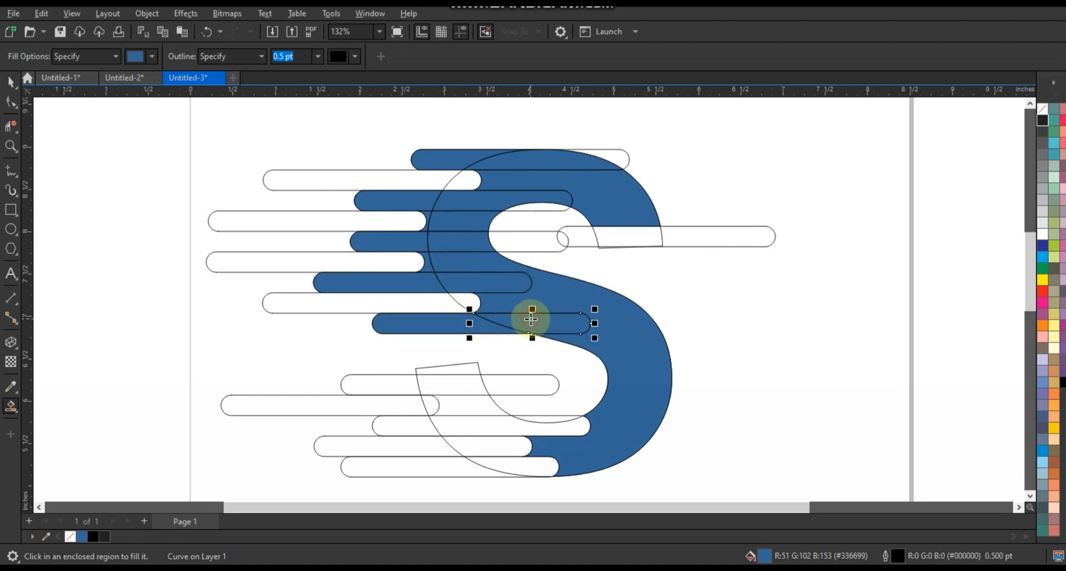
left_click(565, 236)
left_click(618, 235)
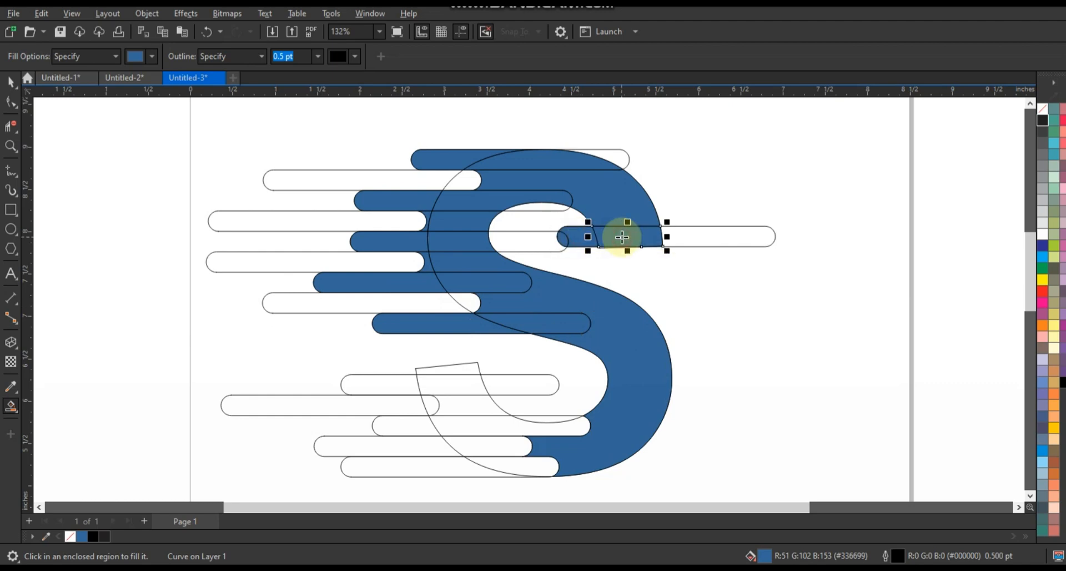
Step: Smart Fill the S's lower-left terminal and its first, third and bottom bars in blue
left_click(411, 382)
left_click(438, 385)
left_click(449, 404)
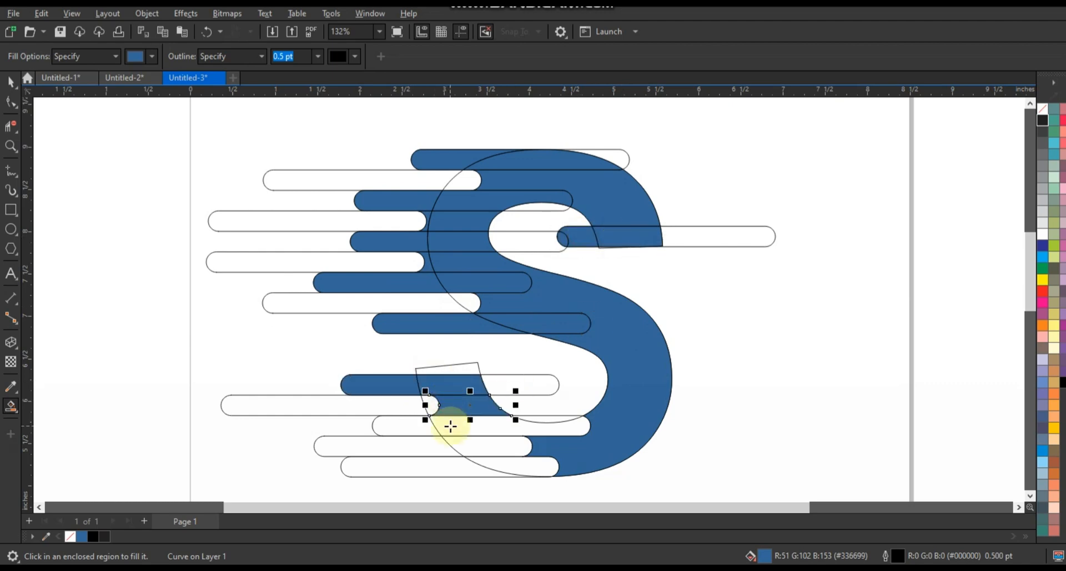
left_click(451, 428)
left_click(409, 427)
left_click(527, 462)
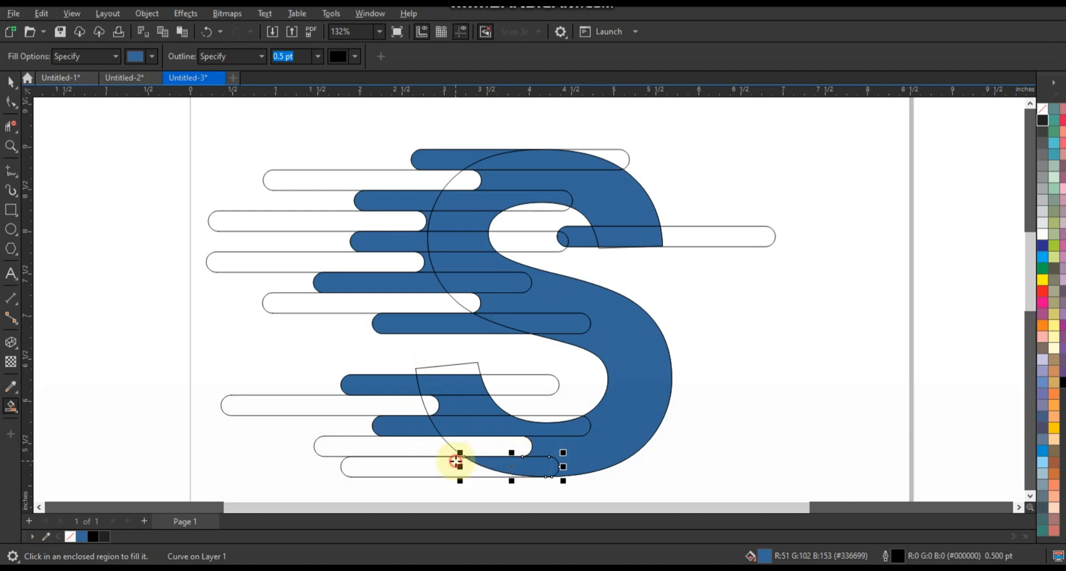
left_click(456, 462)
Step: Nudge the lower-left terminal's uppermost bar left to shorten its reach into the S's opening, and Smart Fill its rounded end in blue
key("Left")
key("Left")
key("Left")
key("Left")
key("Left")
key("Left")
key("Left")
key("Left")
key("Left")
key("Left")
key("Left")
key("Left")
key("Left")
key("Left")
key("Left")
key("Left")
key("Left")
key("Left")
key("Left")
key("Left")
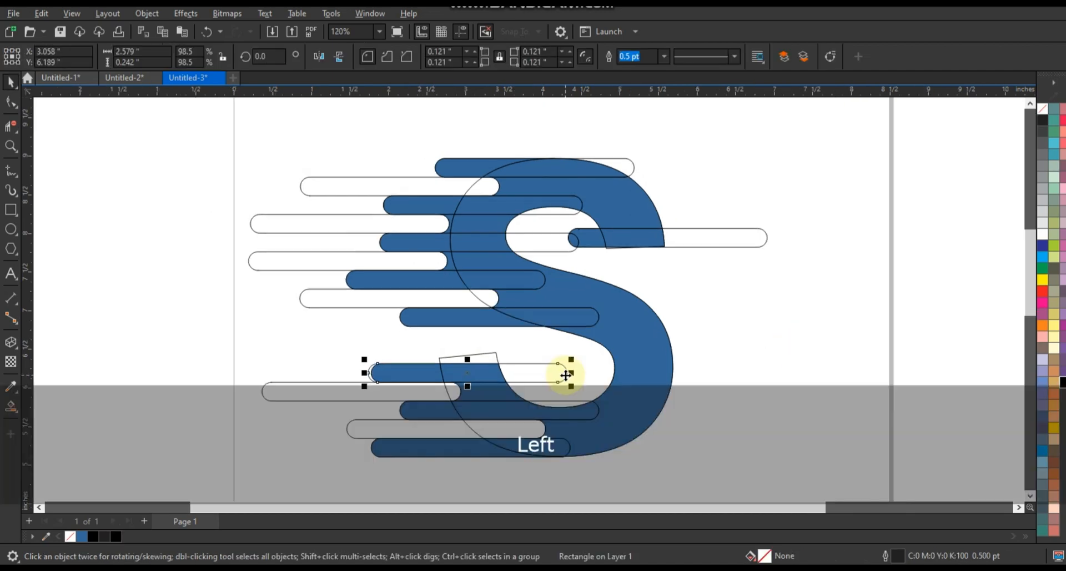
key("Left")
key("Left")
key("Left")
key("Left")
key("Left")
key("Left")
key("Left")
key("Left")
key("Left")
key("Left")
key("Left")
key("Left")
key("Left")
key("Left")
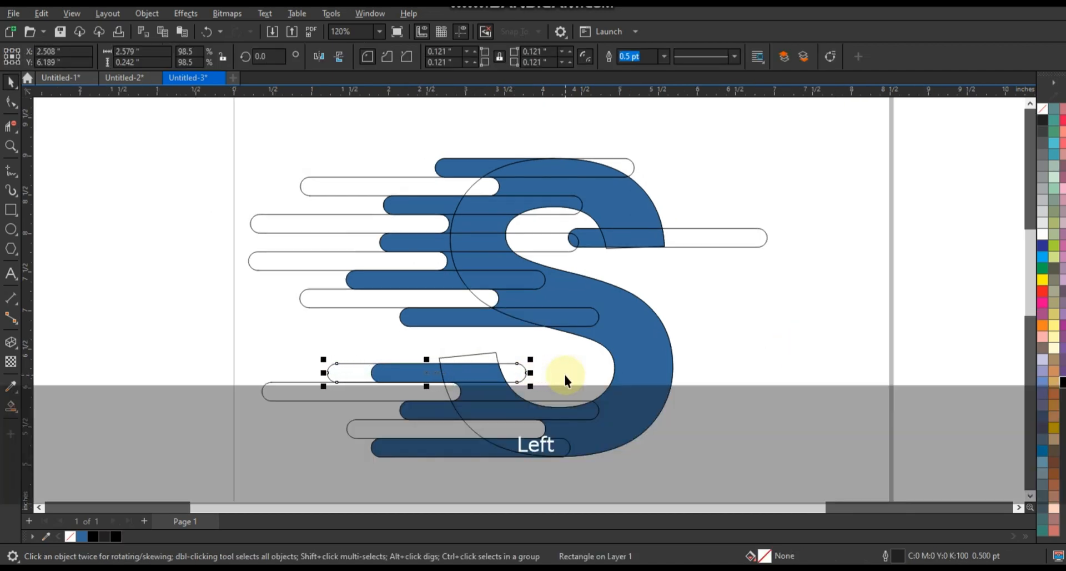
left_click(10, 406)
left_click(511, 373)
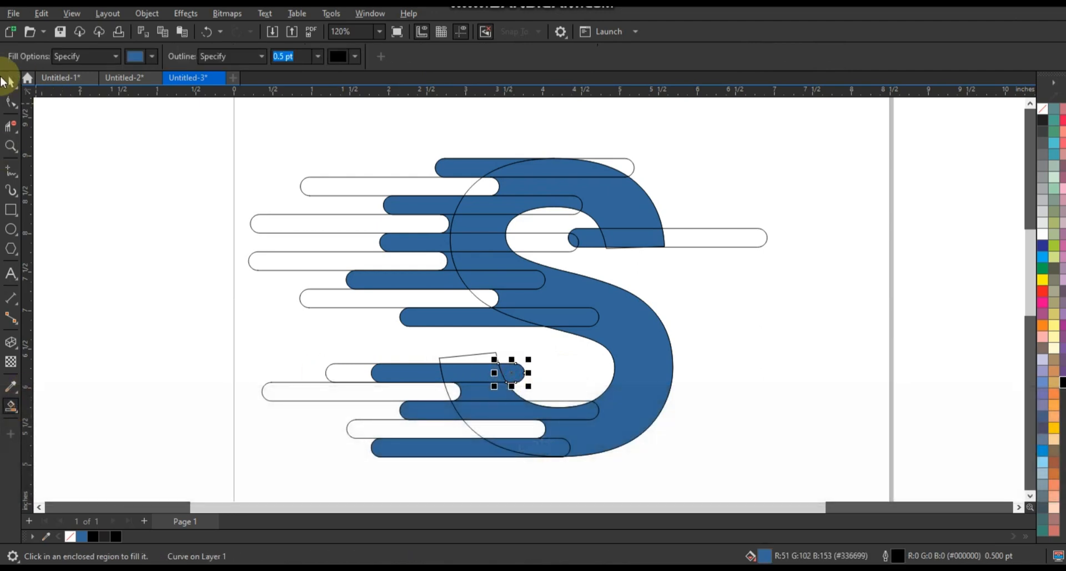
Step: Overlap two outline bars left of the top bar and Smart Fill the overlap as a blue pill about 0.65 inches long
left_click(11, 82)
left_click(175, 194)
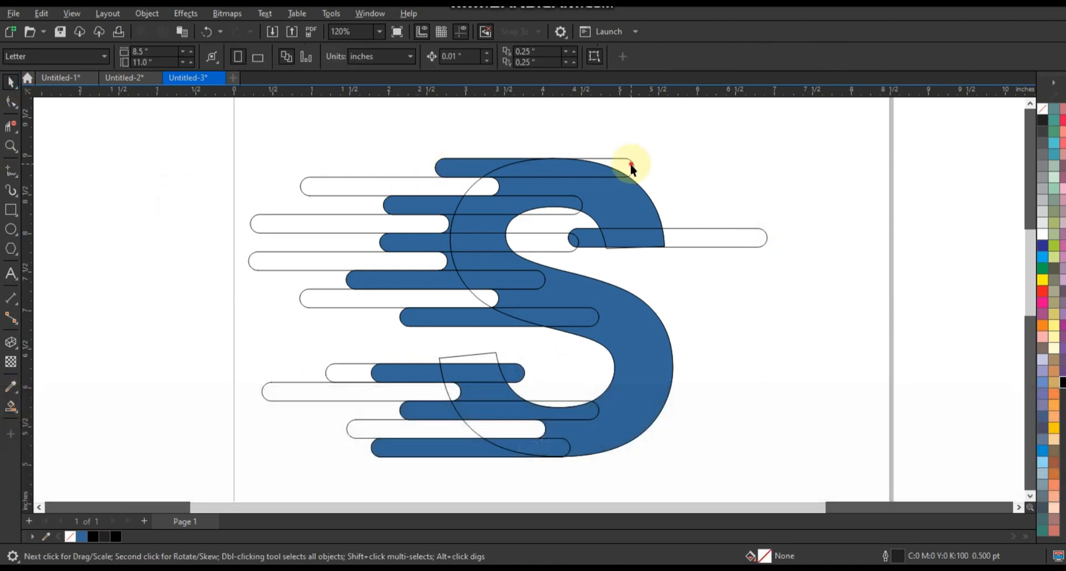
left_click_drag(631, 163, 207, 170)
left_click(10, 406)
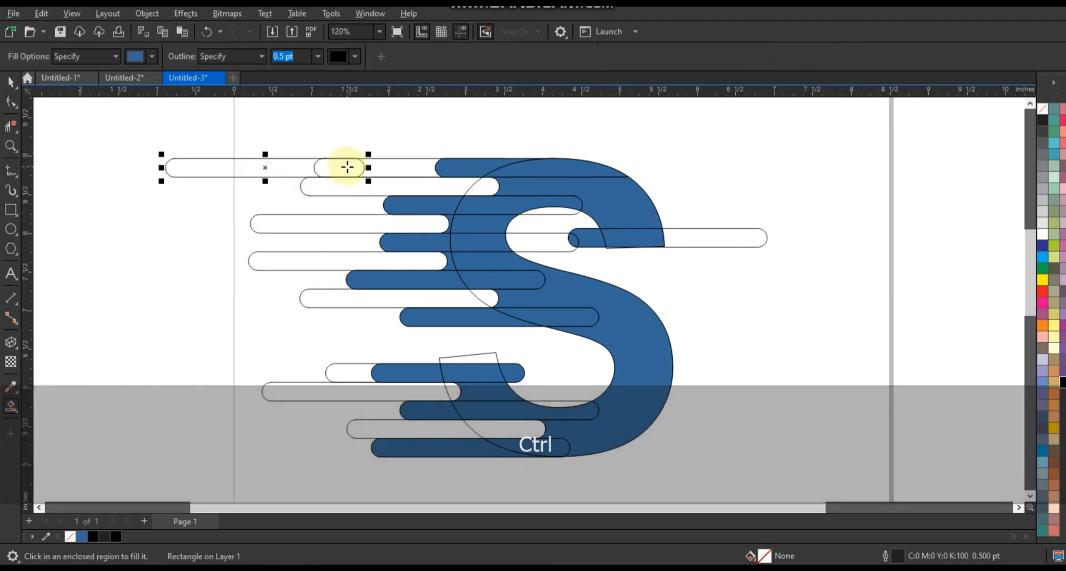
left_click(347, 167)
key("space")
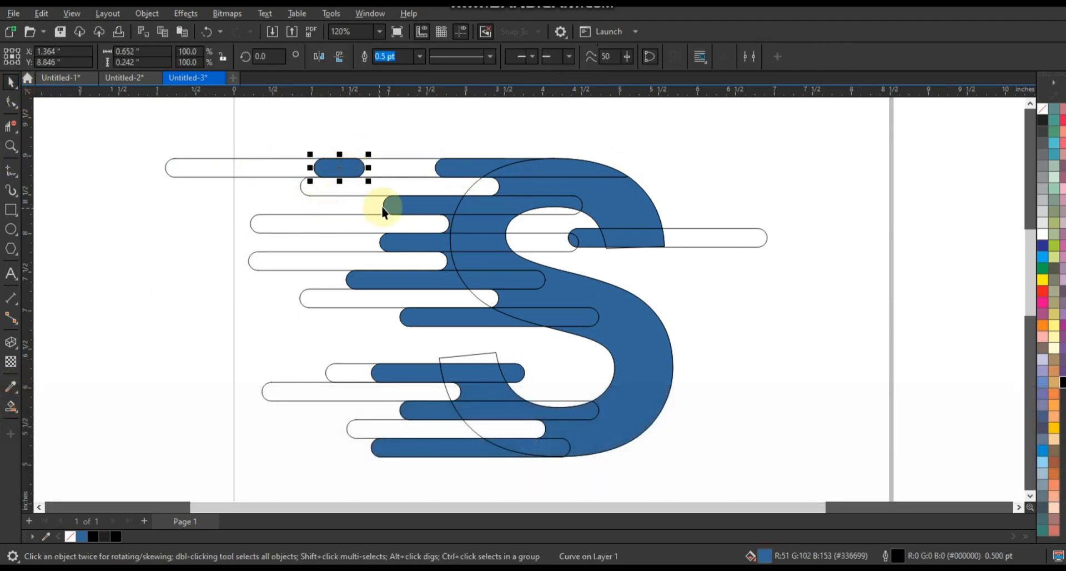
Step: Overlap two outline bars left of the third bar and Smart Fill the overlap as a blue pill about 0.61 inches long
left_click_drag(553, 214, 345, 213)
left_click_drag(232, 213, 384, 215)
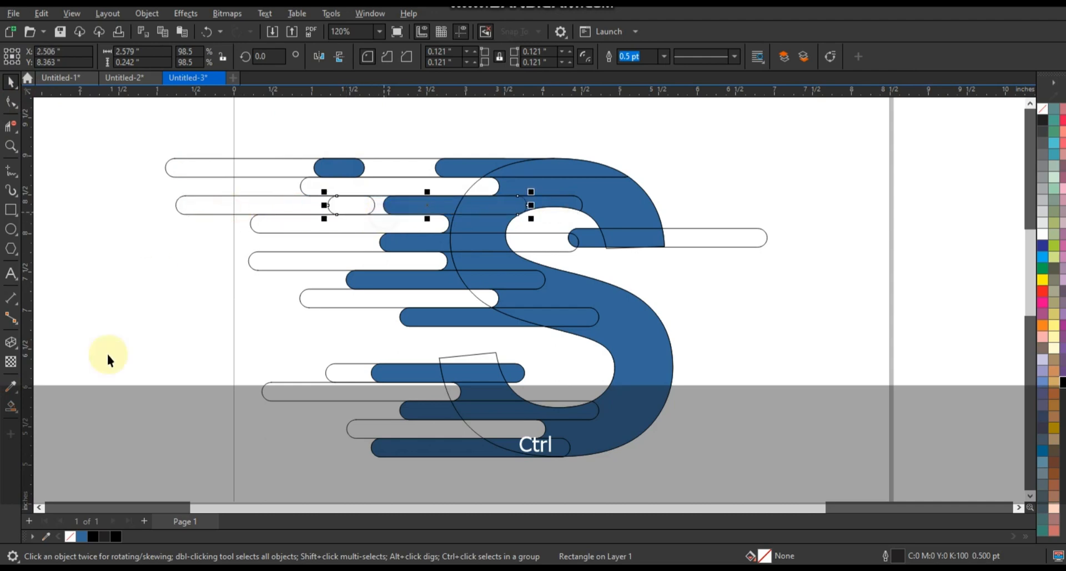
left_click(10, 407)
left_click(364, 207)
left_click(11, 82)
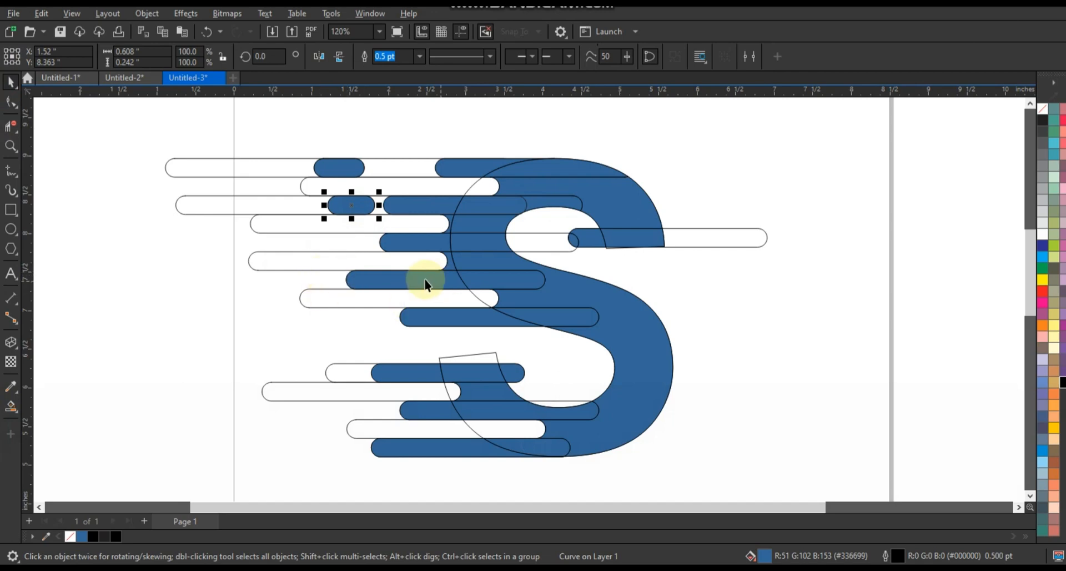
left_click(543, 280)
left_click_drag(543, 280, 453, 281)
key("ctrl+z")
left_click_drag(354, 284, 305, 287)
key("ctrl+z")
Step: Send the seventh bar's blue fill to the back and place two overlapping outline copies of the bar to its left
key("shift+Page_Down")
key("Escape")
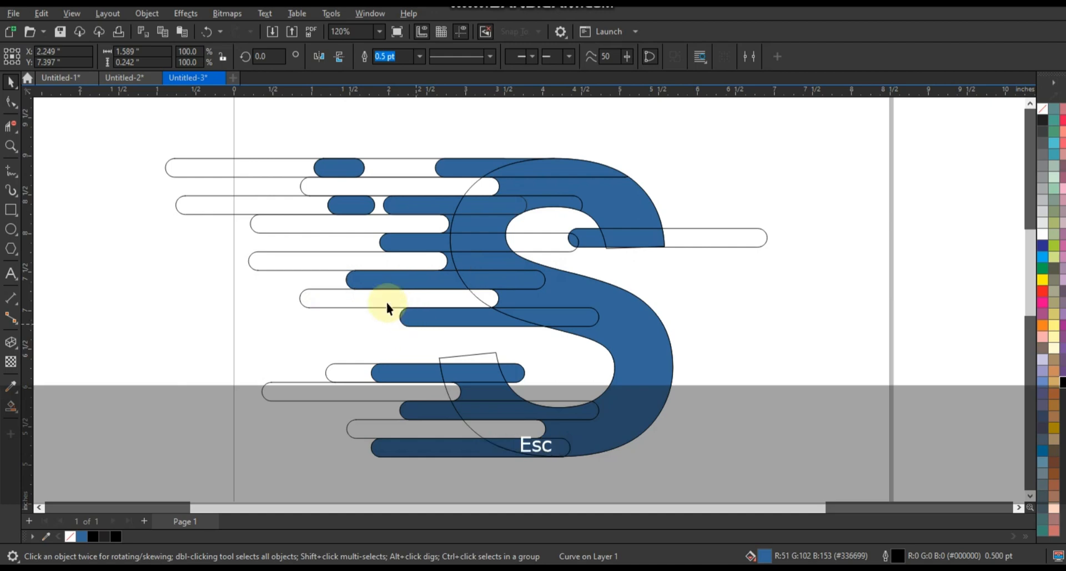
left_click_drag(383, 281, 306, 283)
right_click(305, 283)
left_click_drag(311, 278, 172, 278)
right_click(173, 278)
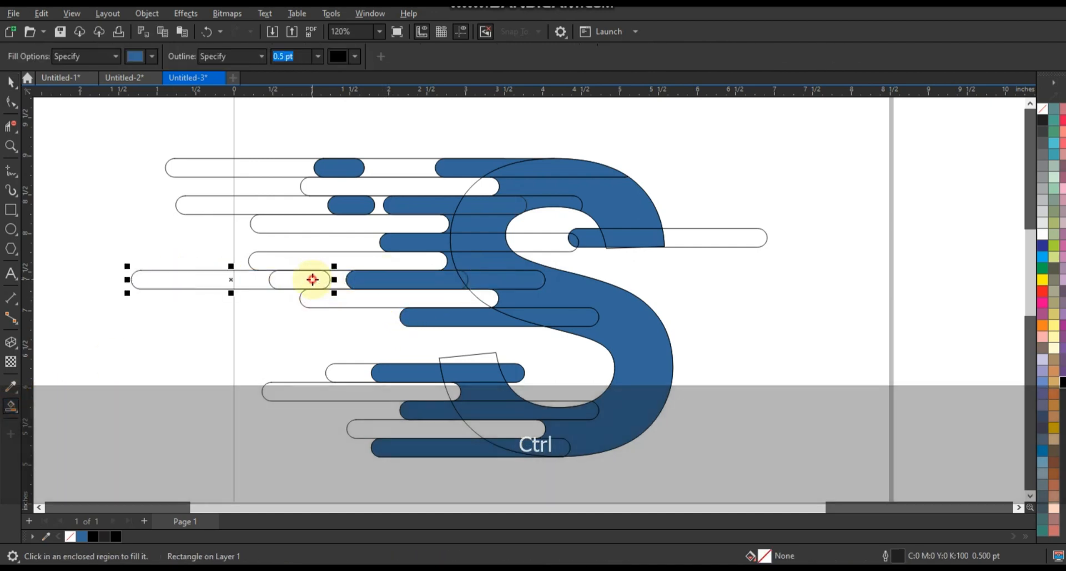
Step: Smart Fill the overlap left of the seventh bar and shorten the resulting blue pill to about 0.5 inches
left_click(312, 279)
key("space")
left_click_drag(261, 278, 291, 279)
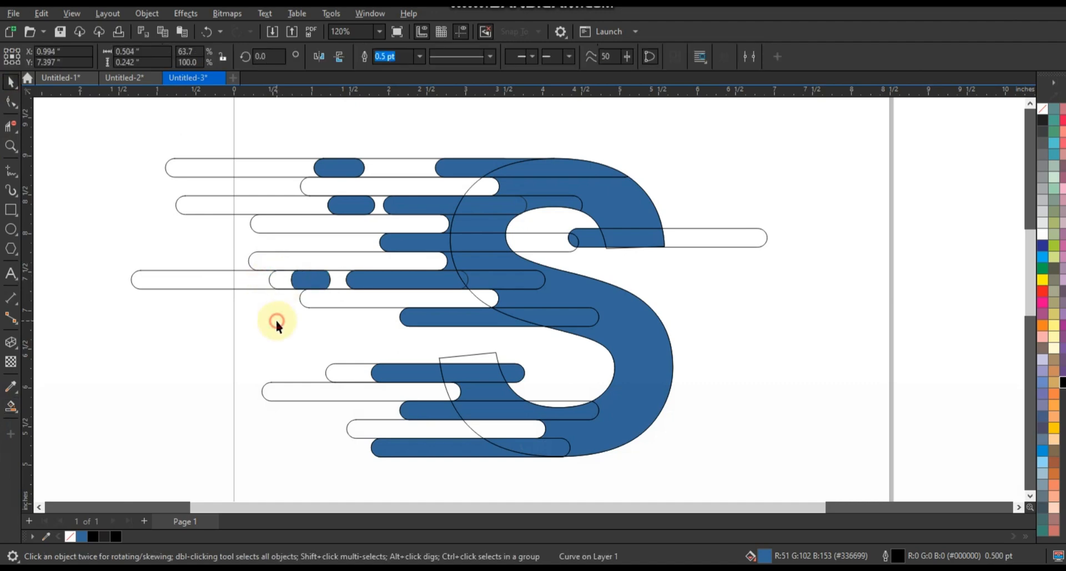
left_click(274, 318)
Step: Overlap two outline copies left of the lower terminal's third bar and Smart Fill the small overlap in blue
left_click_drag(583, 411, 374, 410)
right_click(374, 410)
left_click_drag(283, 414, 450, 411)
left_click(11, 405)
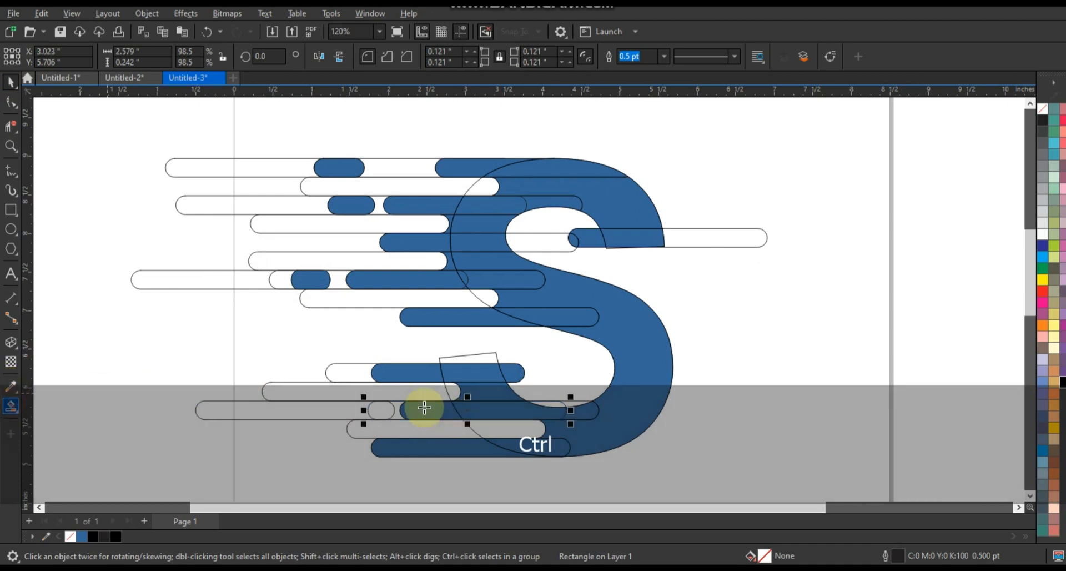
left_click(381, 409)
left_click(11, 102)
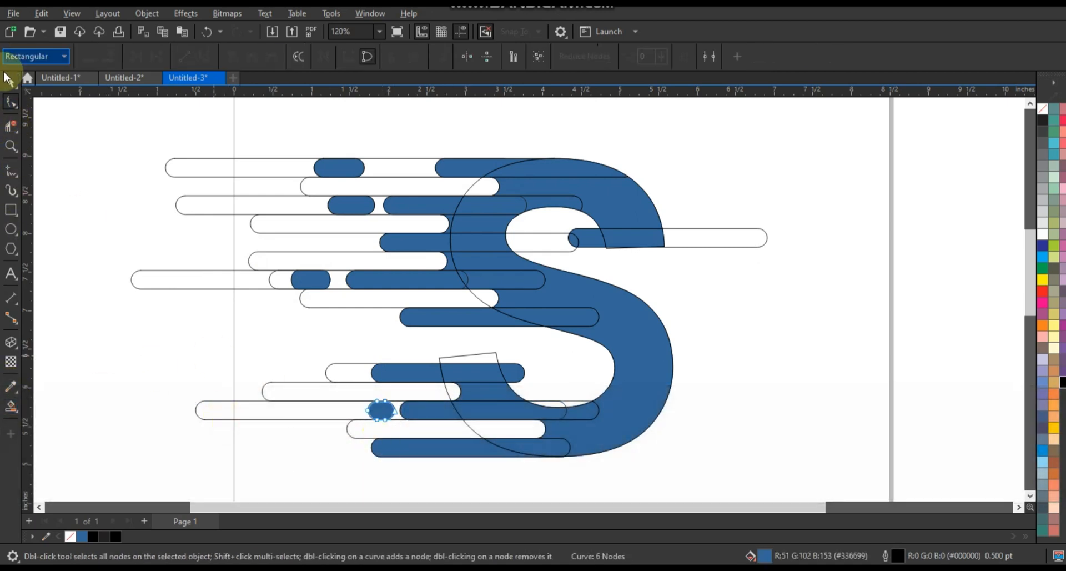
left_click(8, 79)
Step: Send the bottom bar's blue fill to the back and position two overlapping outline bars to its left
left_click(409, 445)
key("shift+Page_Down")
key("Escape")
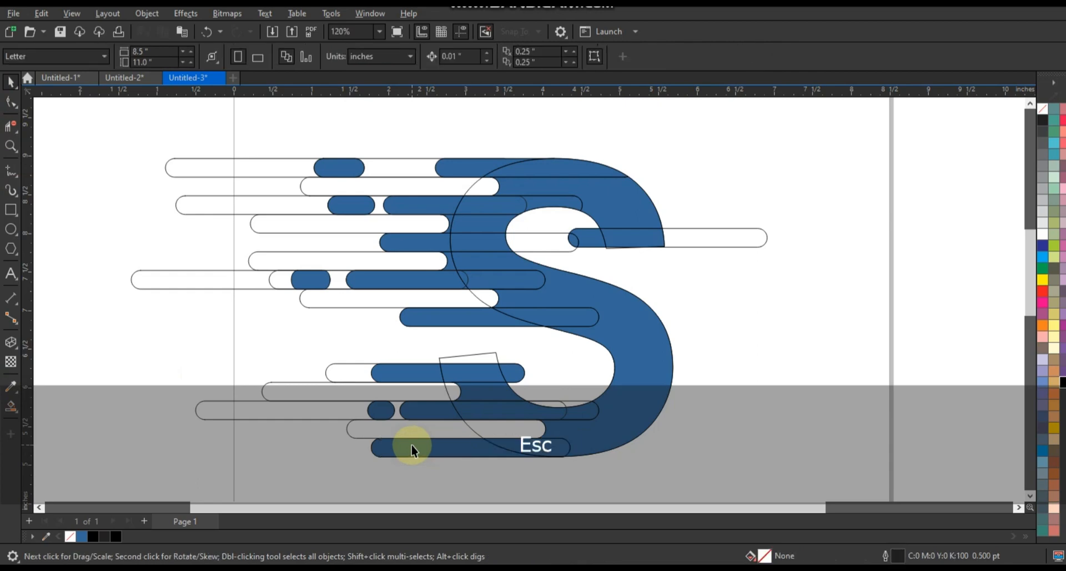
left_click(411, 450)
left_click_drag(411, 447, 200, 449)
left_click(310, 451, "shift")
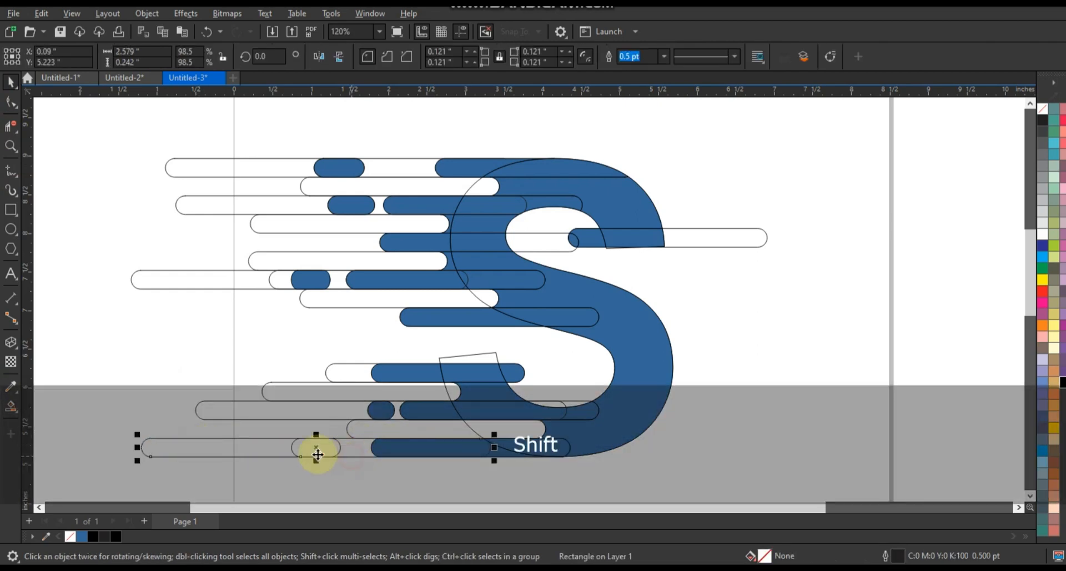
left_click_drag(316, 452, 335, 459)
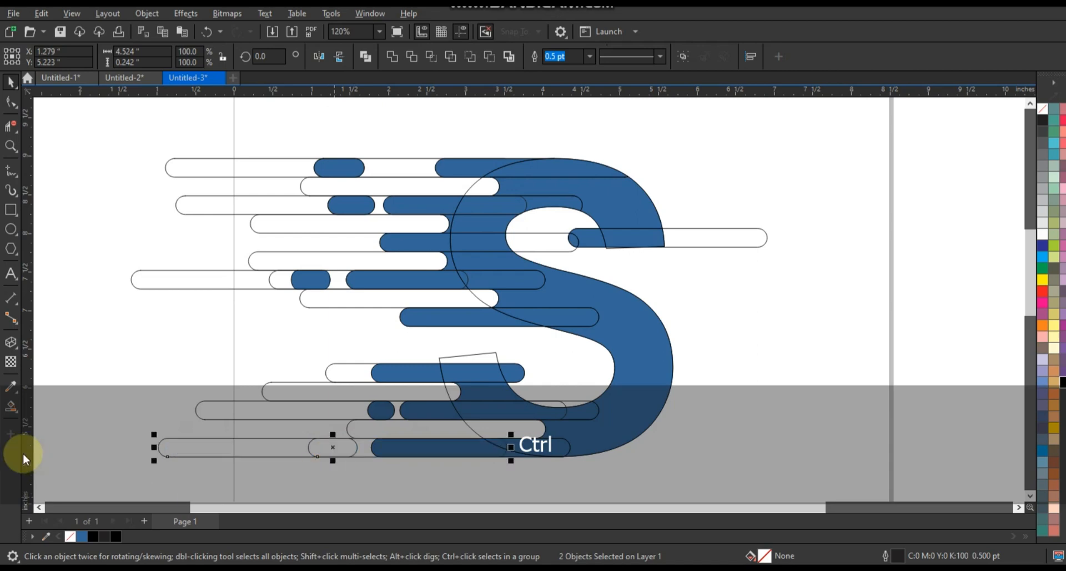
Step: Smart Fill the overlap left of the bottom bar as a blue pill about 0.63 inches long
left_click(11, 406)
left_click(322, 449)
left_click(11, 82)
left_click(174, 357)
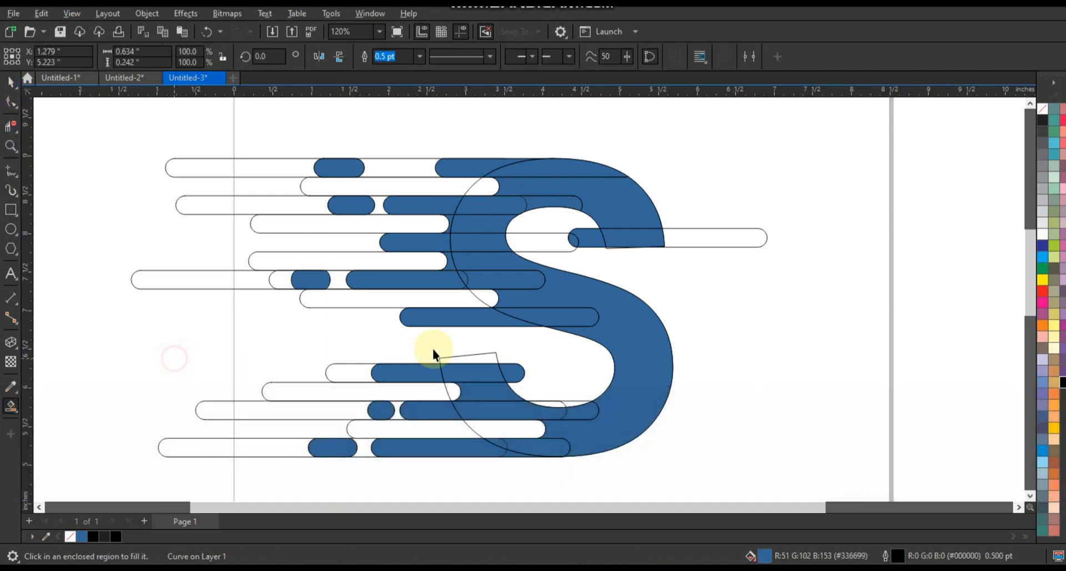
Step: Delete the leftover outline bars extending left of the S's lower terminal
left_click(265, 442)
key("Delete")
left_click(304, 409)
key("Delete")
left_click(318, 392)
key("Delete")
left_click(349, 373)
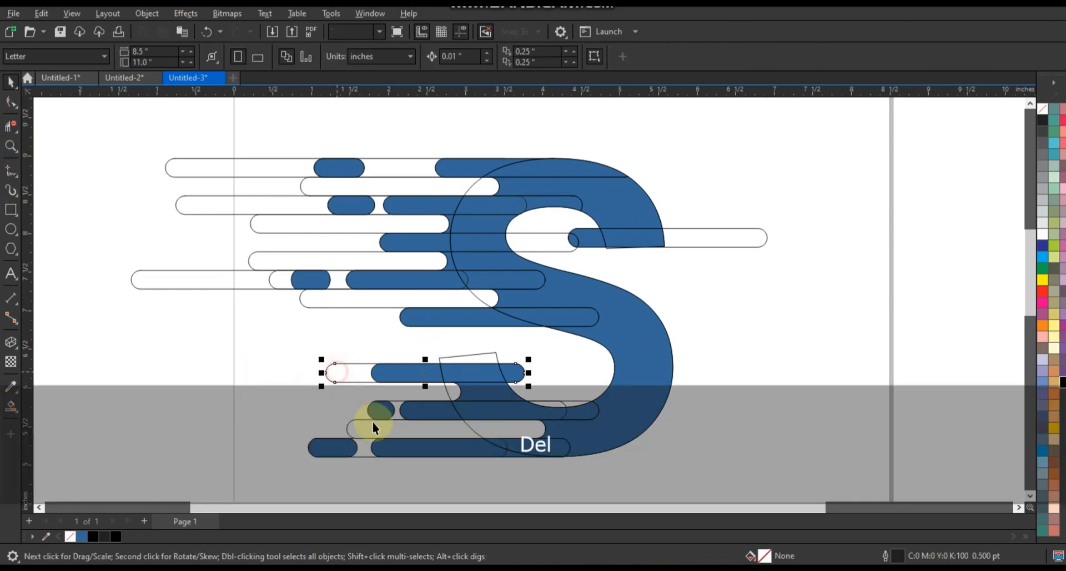
key("Delete")
Step: Delete the original S outline and the remaining outline bars crossing the S's lower terminal
left_click(371, 426)
left_click(485, 427)
key("Delete")
left_click(551, 401)
key("Delete")
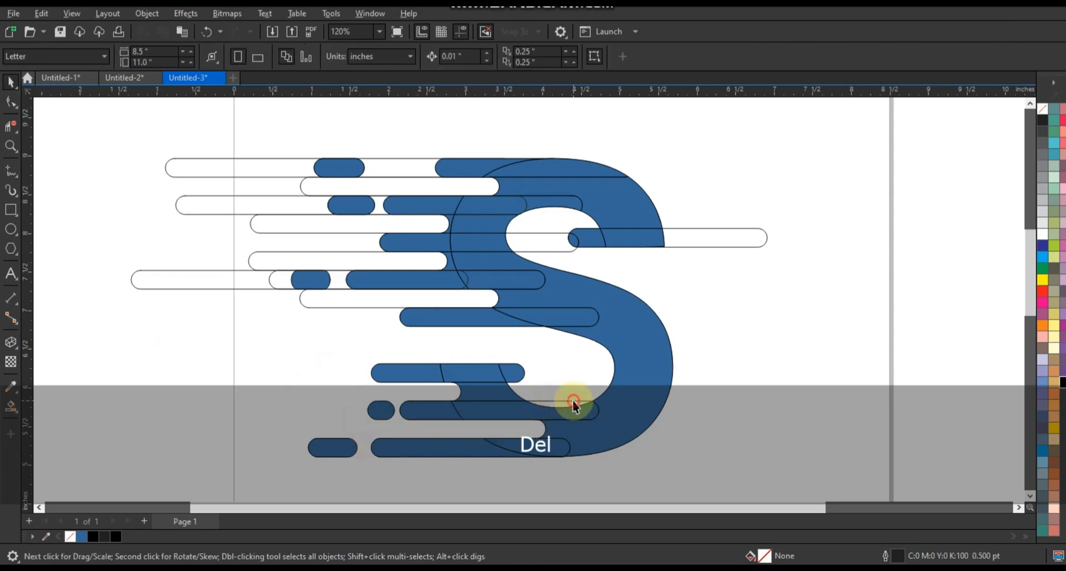
left_click(572, 401)
key("Delete")
Step: Delete the leftover outline bars around the sixth, seventh and eighth rows
left_click(413, 300)
key("Delete")
left_click(340, 281)
key("Delete")
left_click(280, 278)
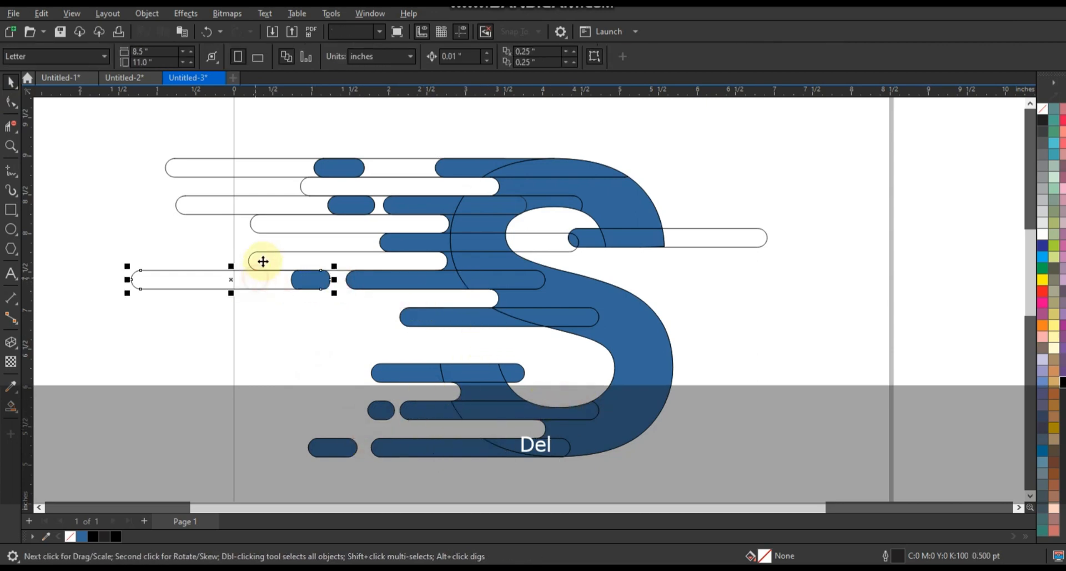
key("Delete")
left_click(263, 259)
key("Delete")
Step: Delete the remaining outline bars in the upper rows and the one across the S's upper-right terminal
left_click(292, 226)
key("Delete")
left_click(309, 186)
key("Delete")
left_click(285, 168)
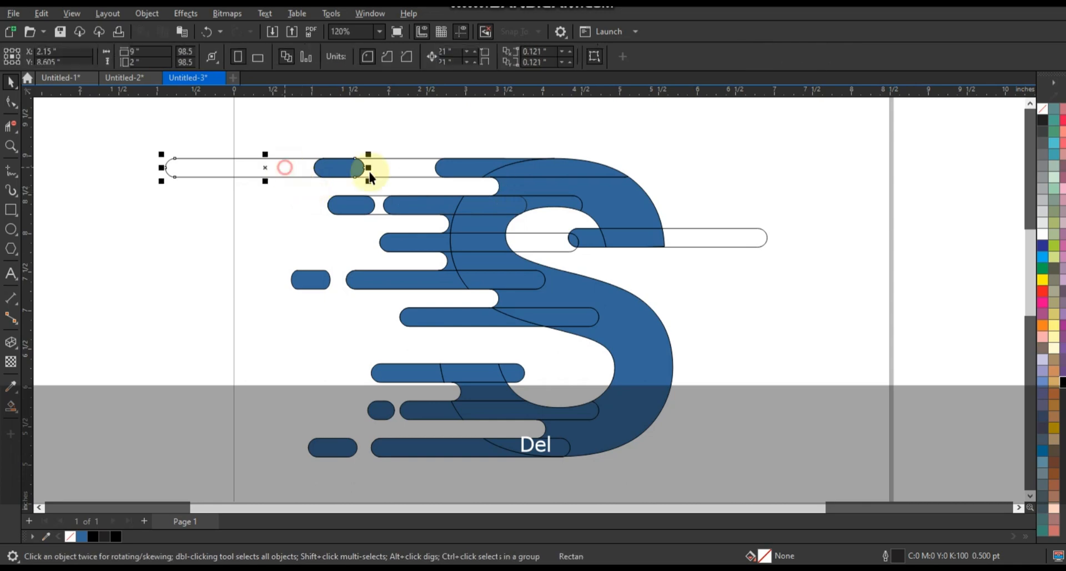
key("Delete")
left_click(393, 208)
left_click(701, 248)
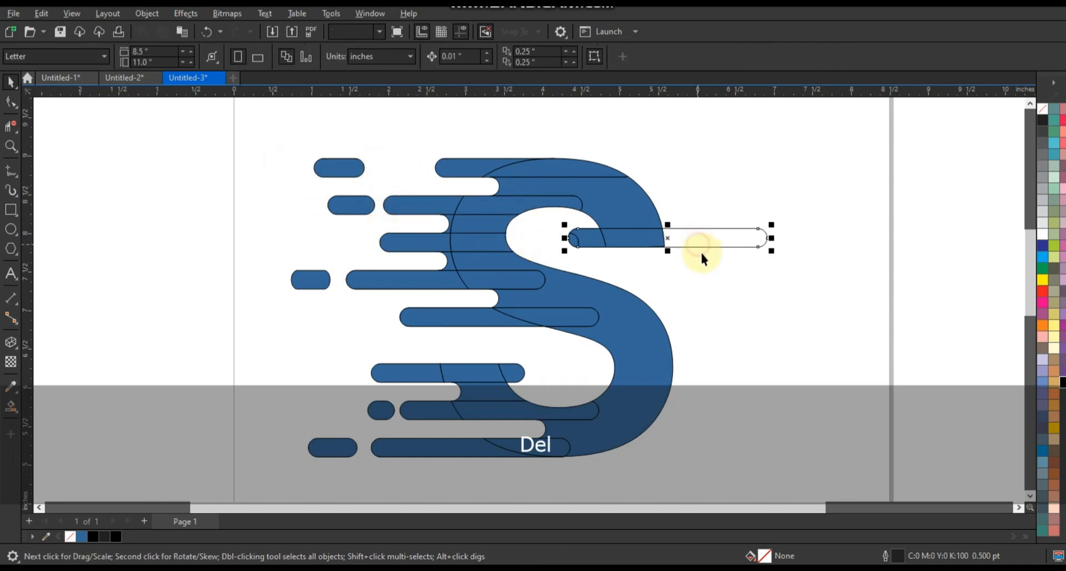
key("Delete")
Step: Select all the blue logo pieces and recolor them black
scroll(740, 389, "down", 2)
left_click_drag(352, 191, 773, 476)
left_click(1061, 382)
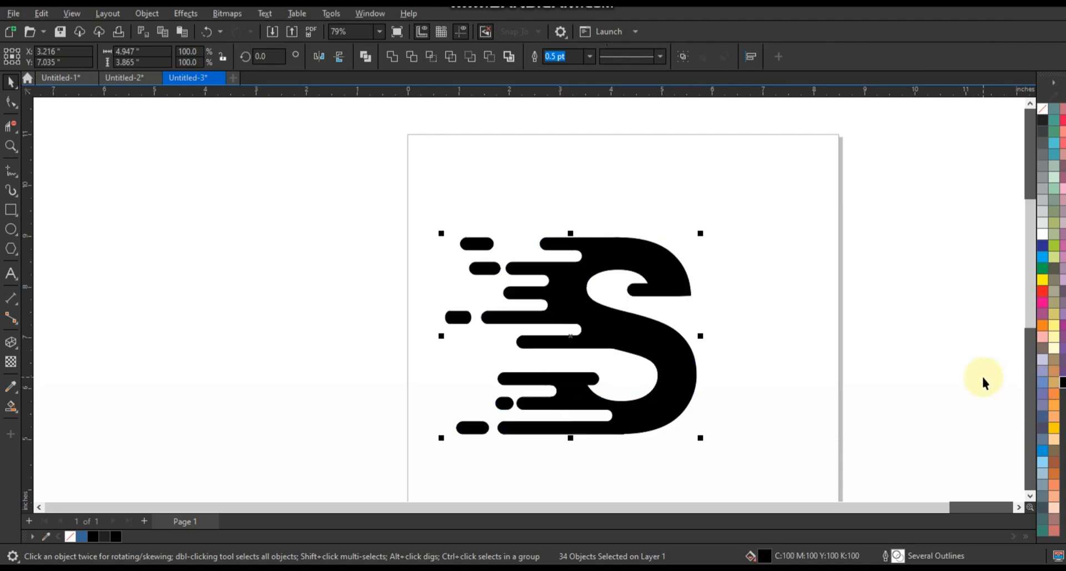
Step: Scale the black logo down to about 76% around its center and move it up and to the right on the page
left_click_drag(683, 438, 668, 424)
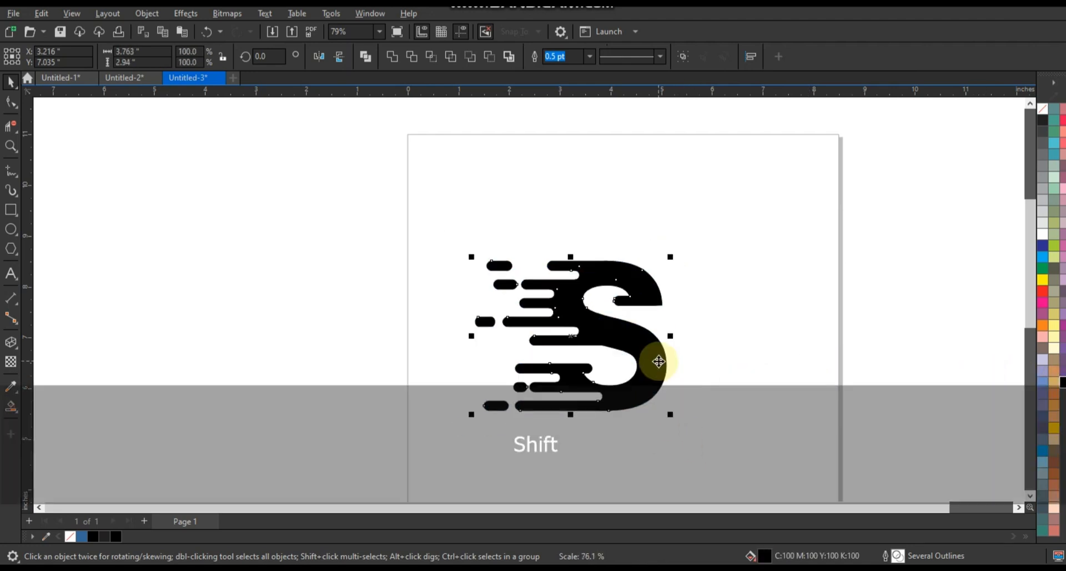
left_click_drag(664, 364, 695, 342)
Step: Try to weld all the logo's pieces into a single shape, and undo the last change
left_click(382, 62)
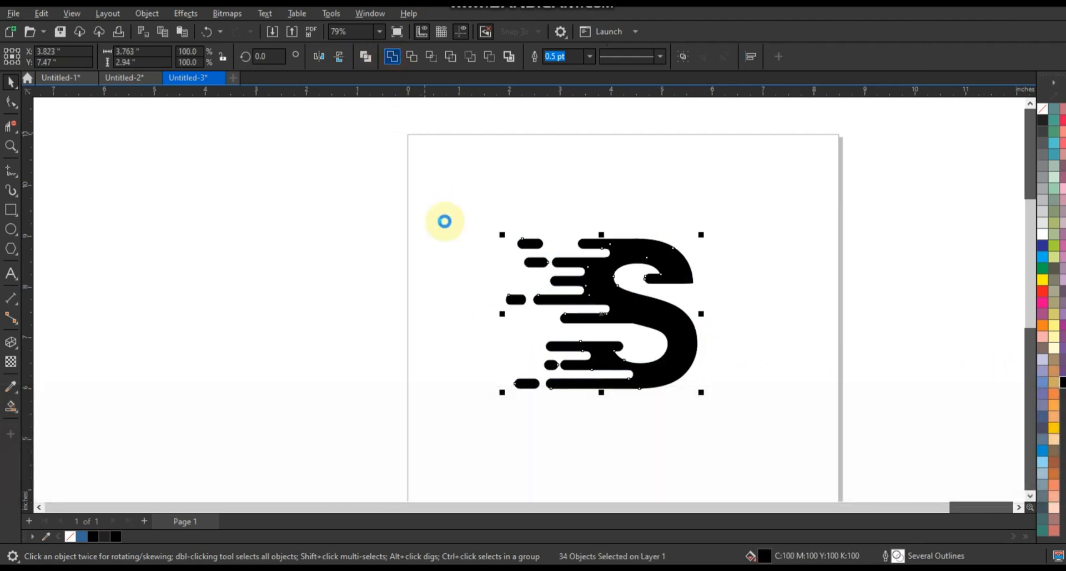
key("ctrl+z")
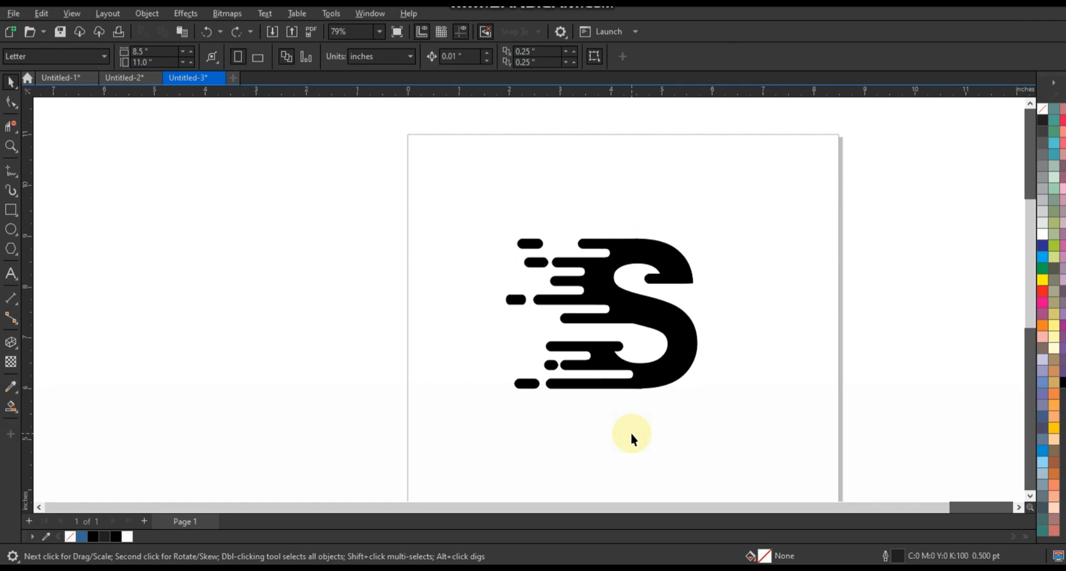
scroll(630, 431, "down", 2)
scroll(630, 431, "up", 4)
scroll(631, 431, "up", 1)
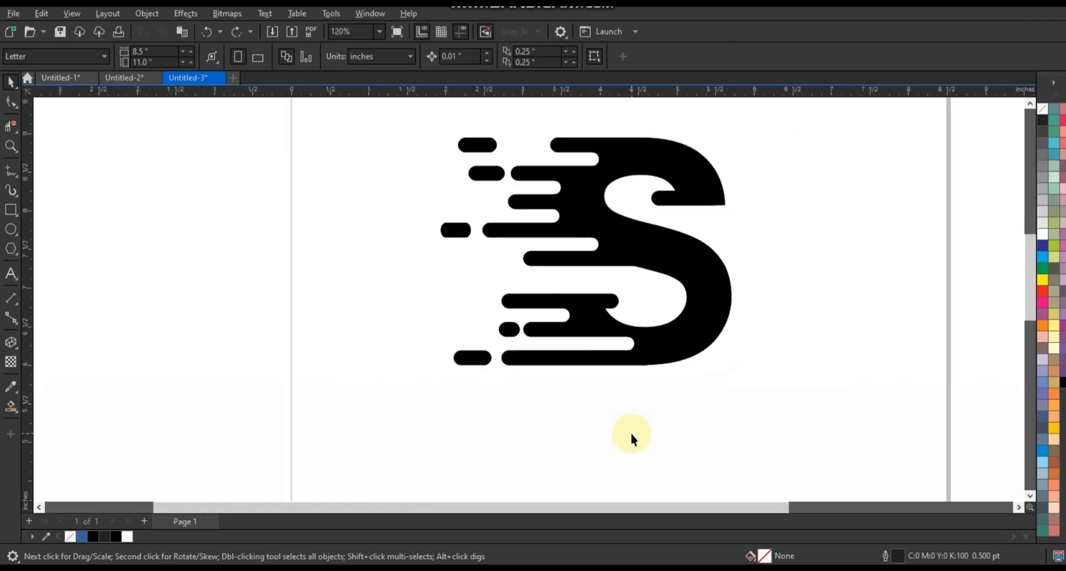